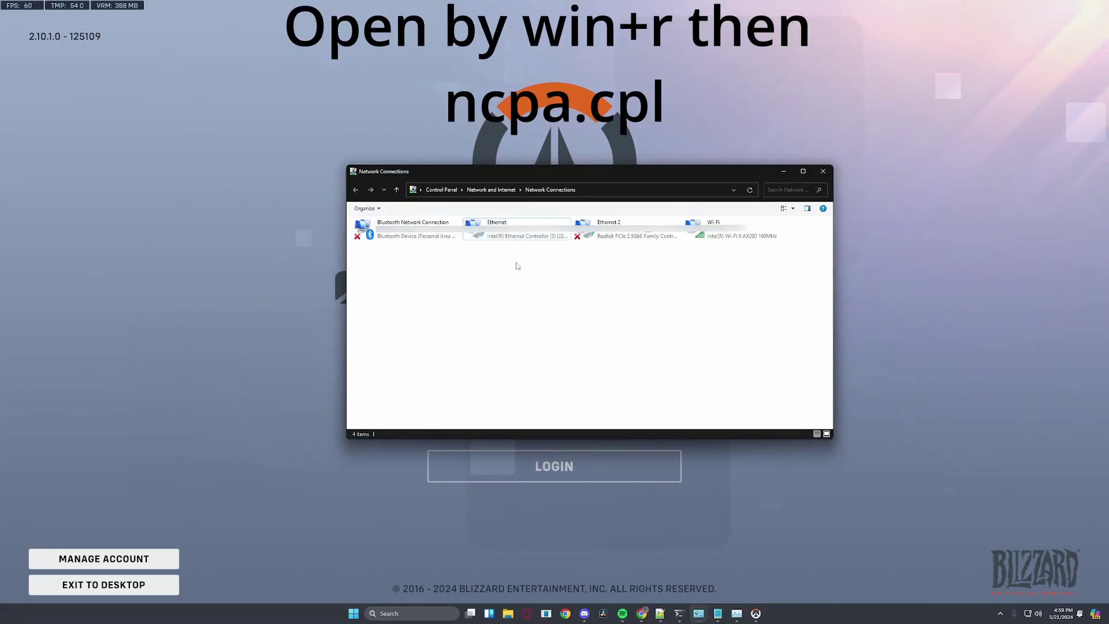
- Open the Ethernet adapter's advanced driver settings from its connection properties
{"action": "right_click", "coordinate": [518, 238]}
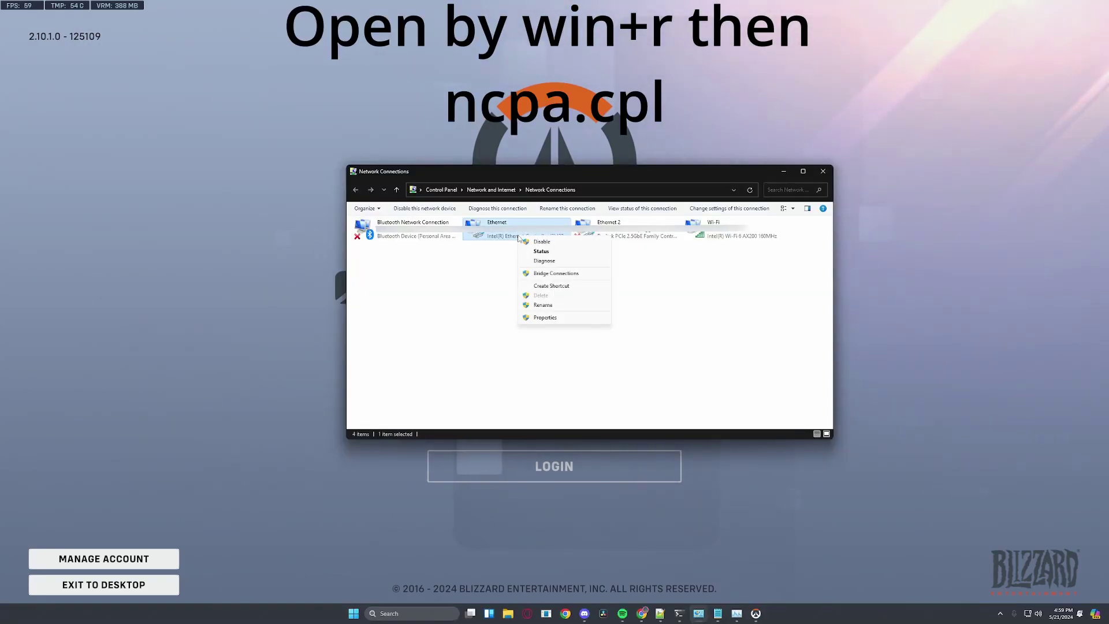
{"action": "left_click", "coordinate": [545, 318]}
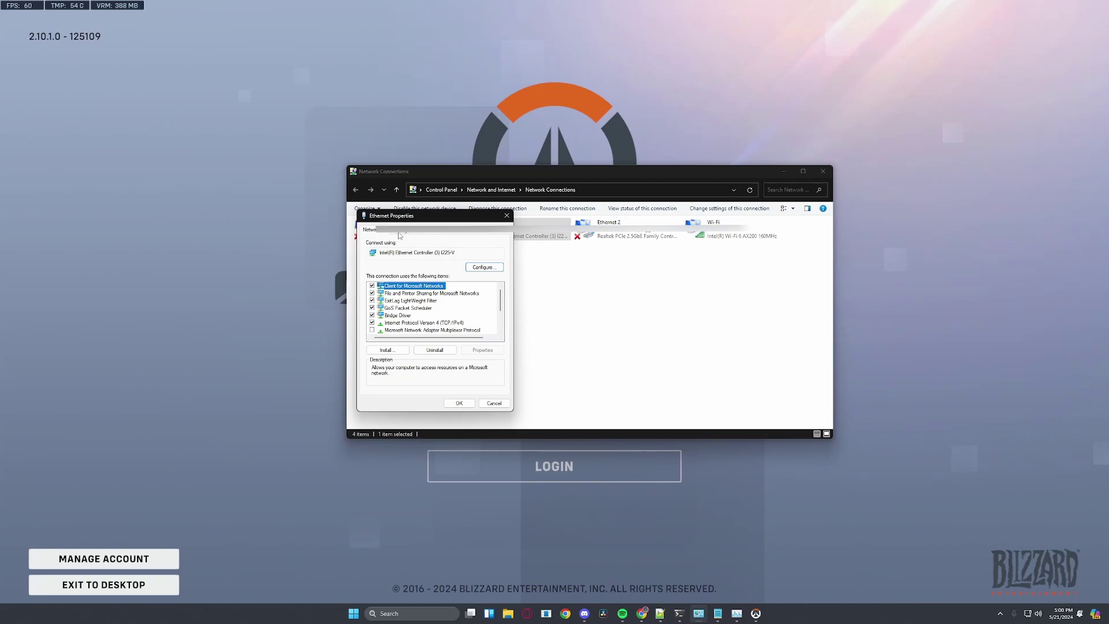
{"action": "left_click", "coordinate": [483, 268]}
{"action": "left_click", "coordinate": [187, 168]}
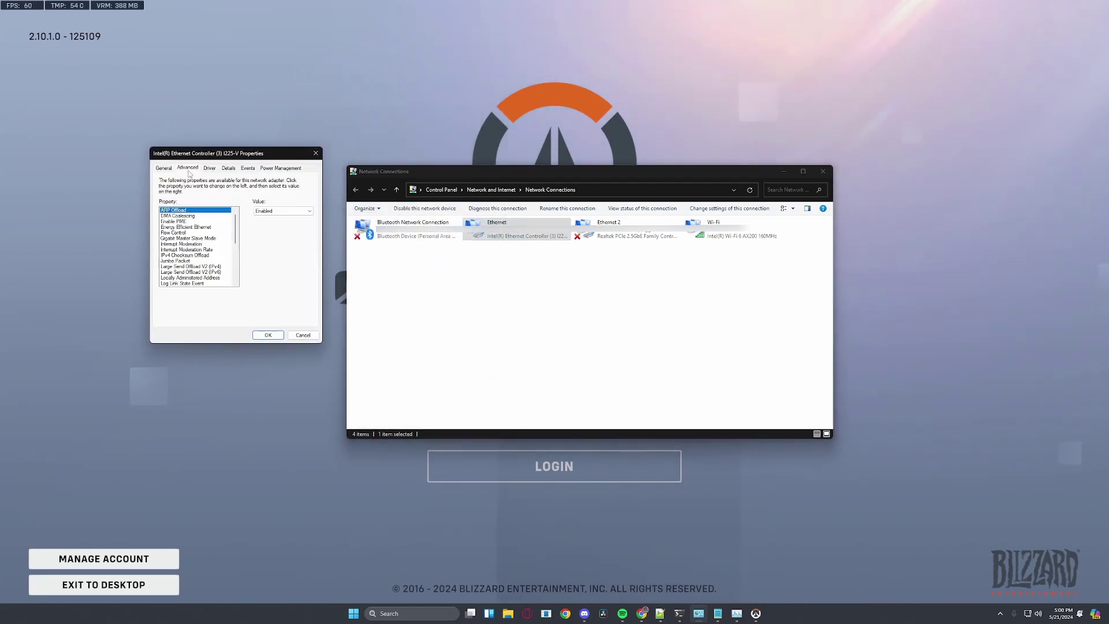
{"action": "scroll", "coordinate": [212, 232], "scroll_direction": "down", "scroll_amount": 7}
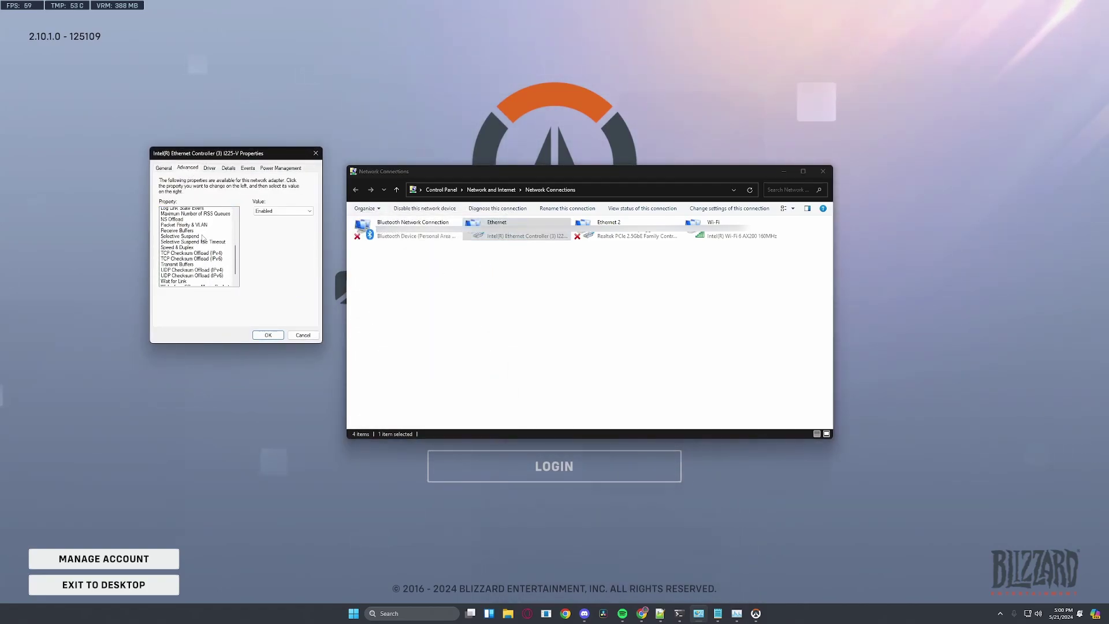
- Set the Speed & Duplex property to Auto Negotiation
{"action": "left_click", "coordinate": [188, 238]}
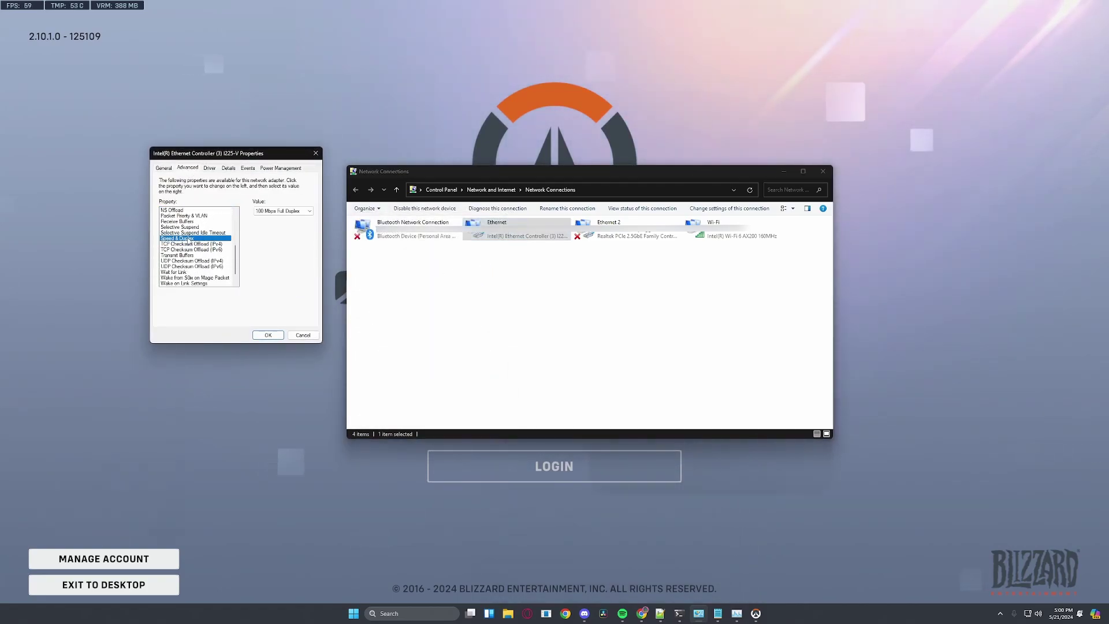
{"action": "left_click", "coordinate": [280, 210]}
{"action": "left_click", "coordinate": [272, 253]}
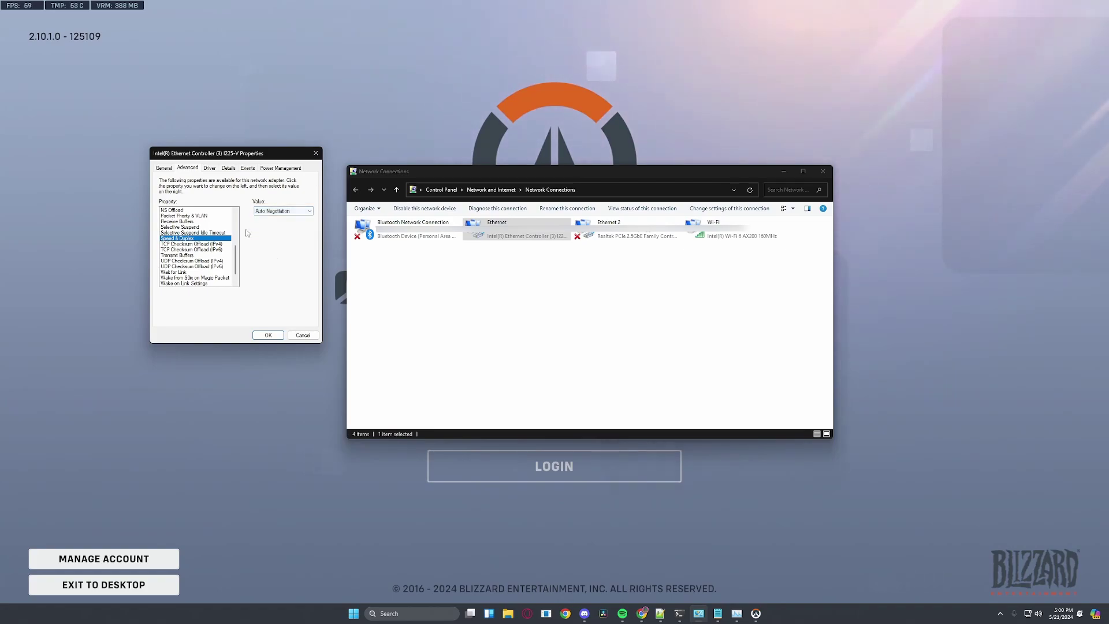
{"action": "left_click", "coordinate": [284, 213]}
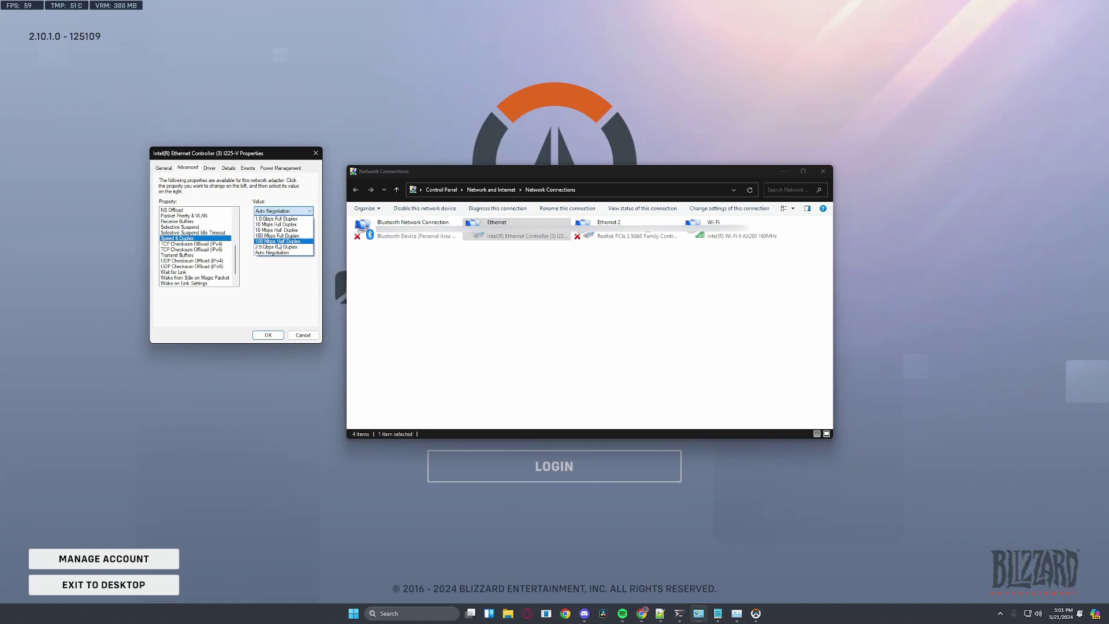
- Try 100 Mbps Half Duplex, 100 Mbps Full Duplex and Auto Negotiation for Speed & Duplex
{"action": "left_click", "coordinate": [278, 241]}
{"action": "left_click", "coordinate": [283, 211]}
{"action": "left_click", "coordinate": [278, 236]}
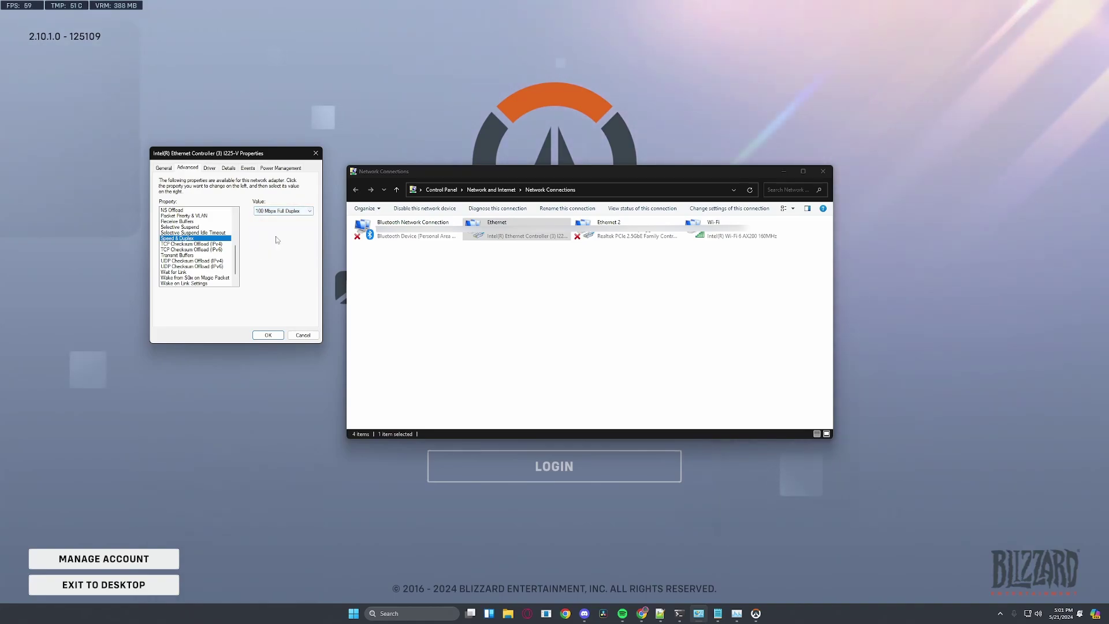
{"action": "left_click", "coordinate": [283, 211]}
{"action": "left_click", "coordinate": [268, 252]}
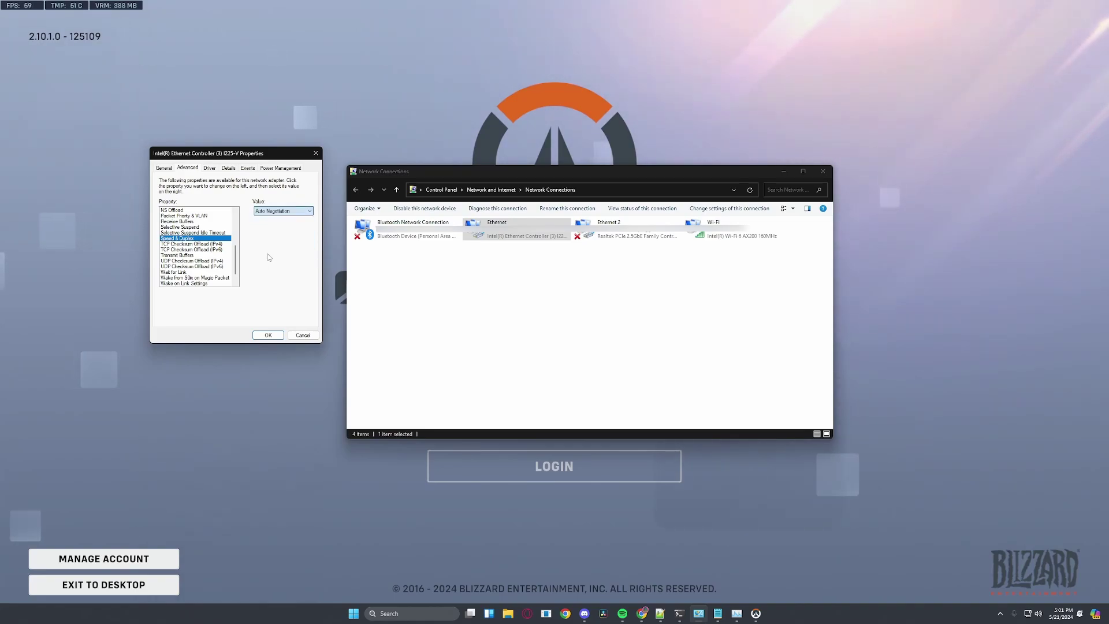
{"action": "left_click", "coordinate": [282, 211]}
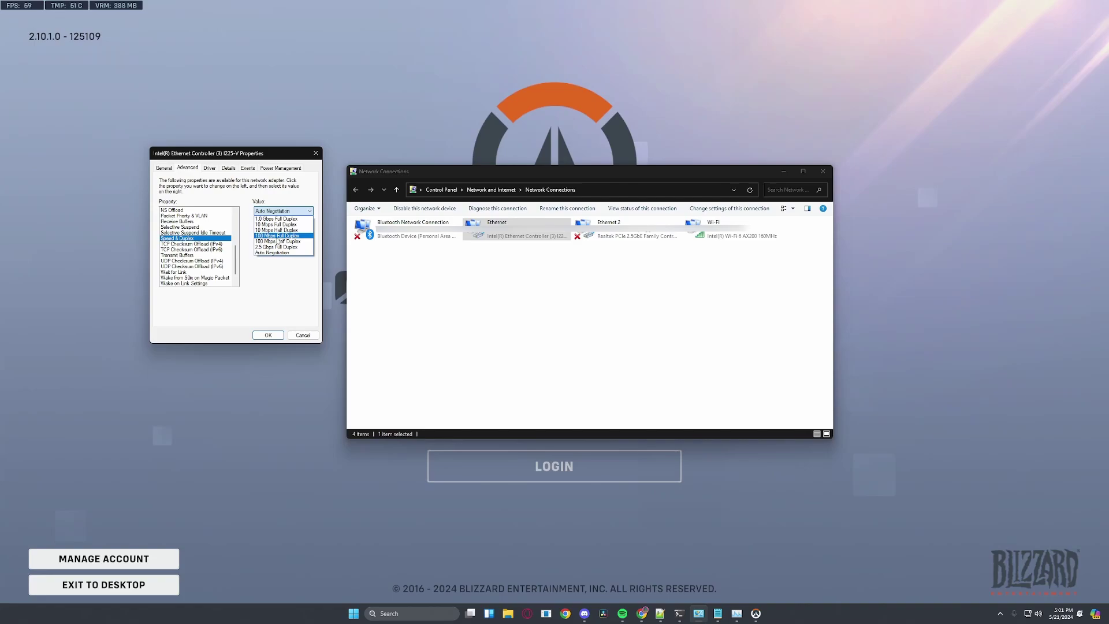
{"action": "left_click", "coordinate": [278, 236]}
{"action": "left_click", "coordinate": [282, 211]}
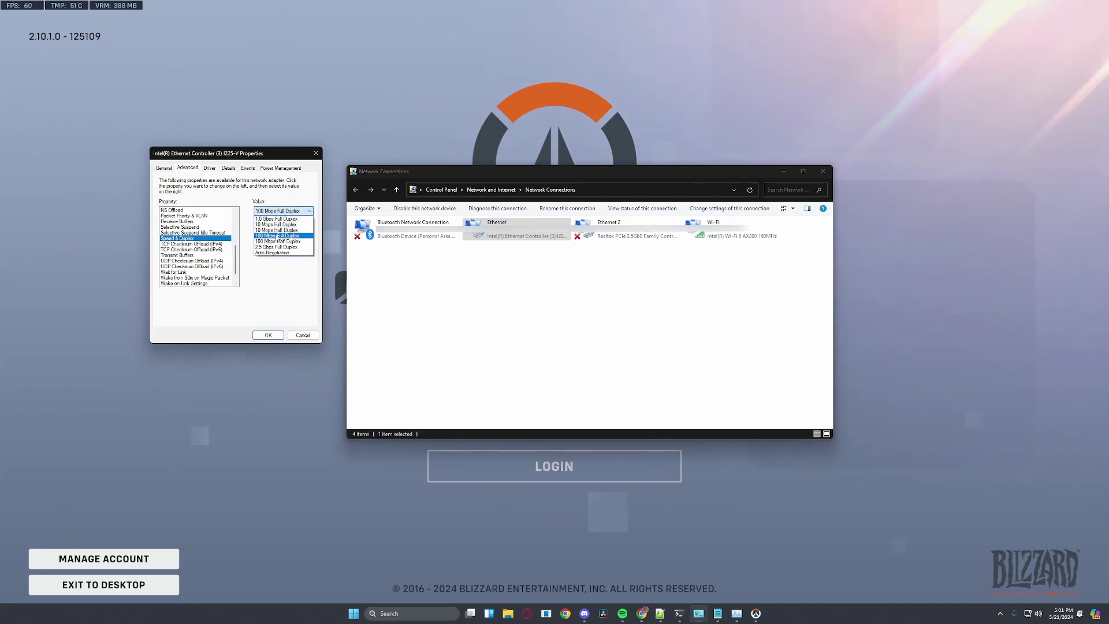
{"action": "left_click", "coordinate": [268, 252]}
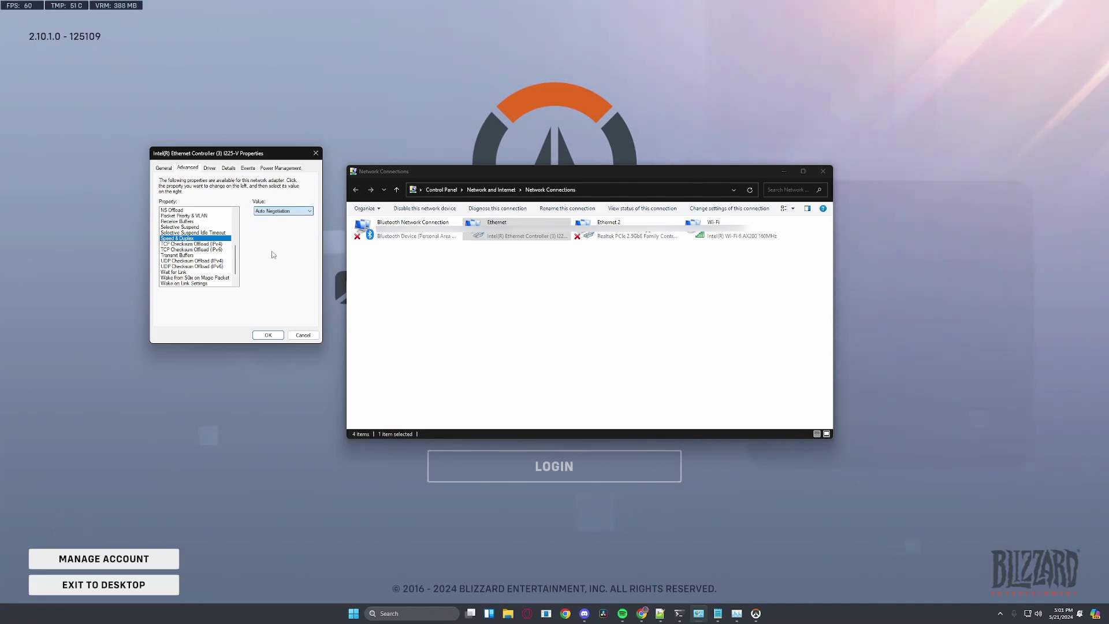
- Choose 100 Mbps Full Duplex for Speed & Duplex and confirm the adapter settings
{"action": "left_click", "coordinate": [276, 212]}
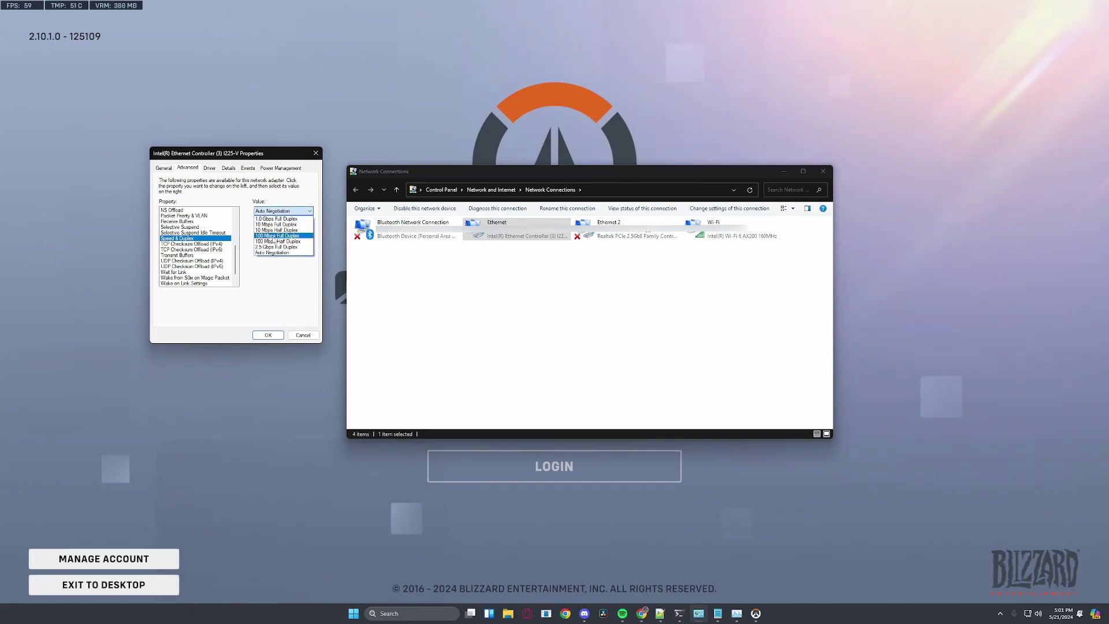
{"action": "left_click", "coordinate": [278, 199]}
{"action": "left_click", "coordinate": [274, 211]}
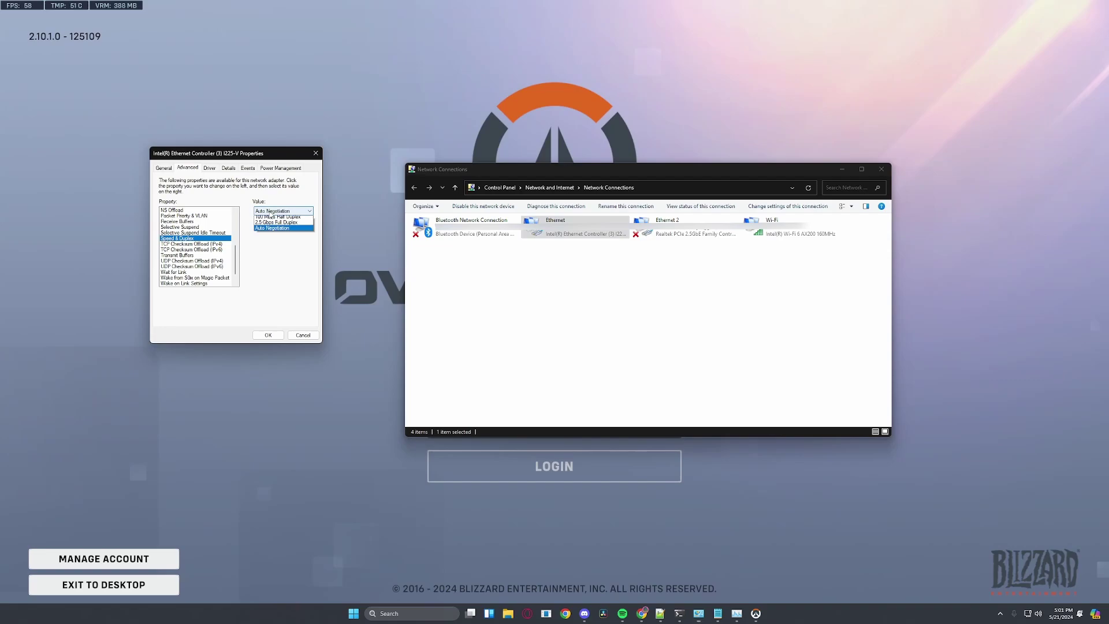
{"action": "left_click", "coordinate": [270, 236]}
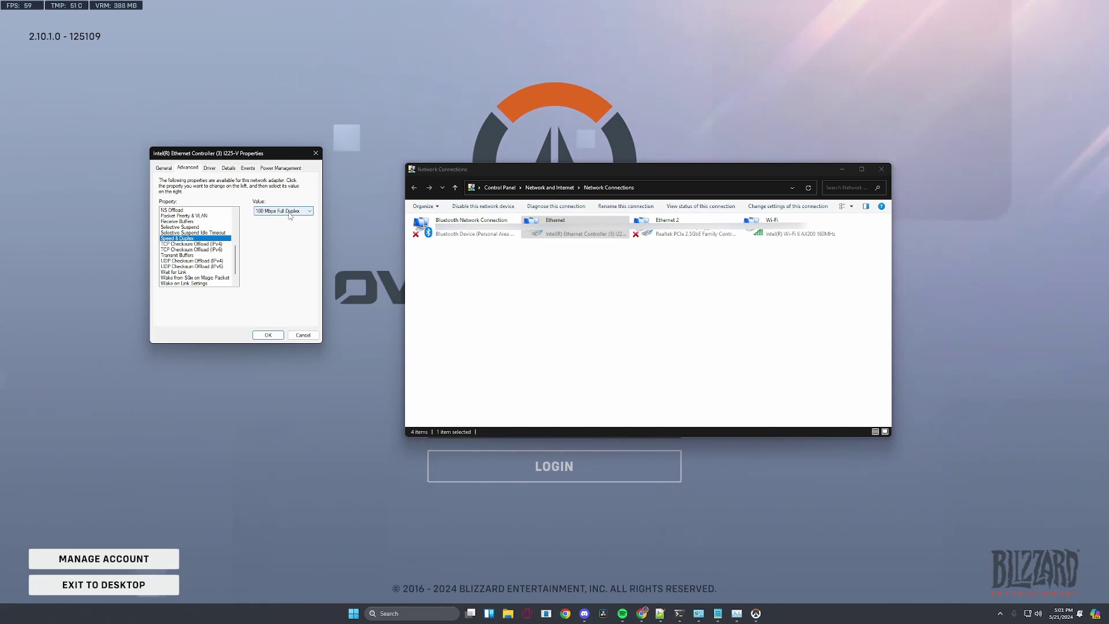
{"action": "left_click", "coordinate": [273, 335]}
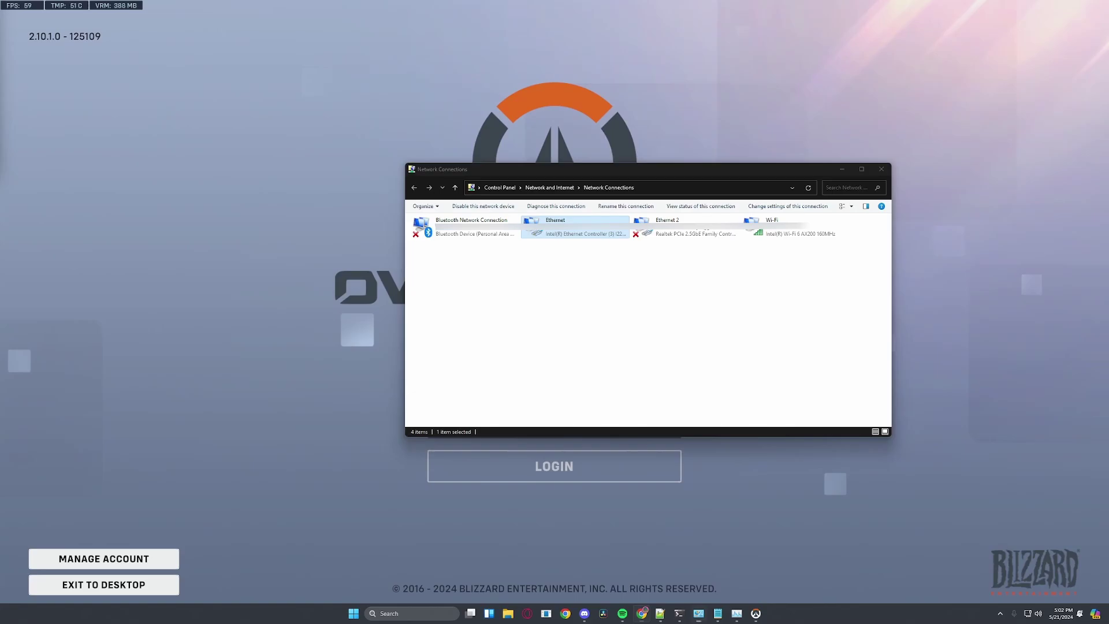
- In Chrome, run Google's internet speed test and cancel it at about 90 Mbps download
{"action": "key", "text": "alt+Tab"}
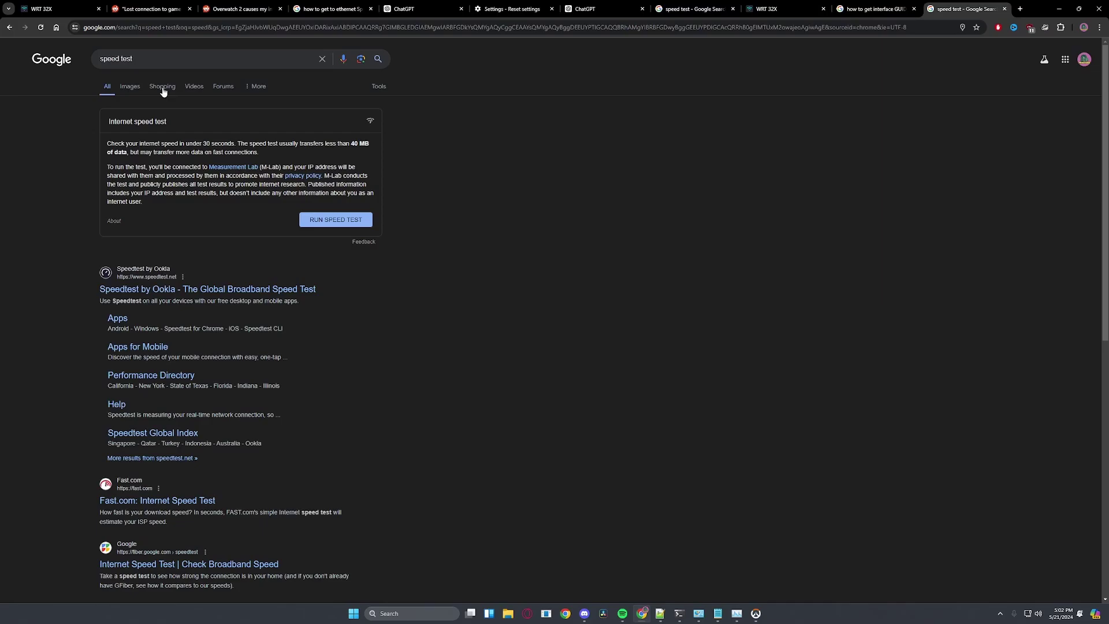
{"action": "left_click", "coordinate": [319, 222]}
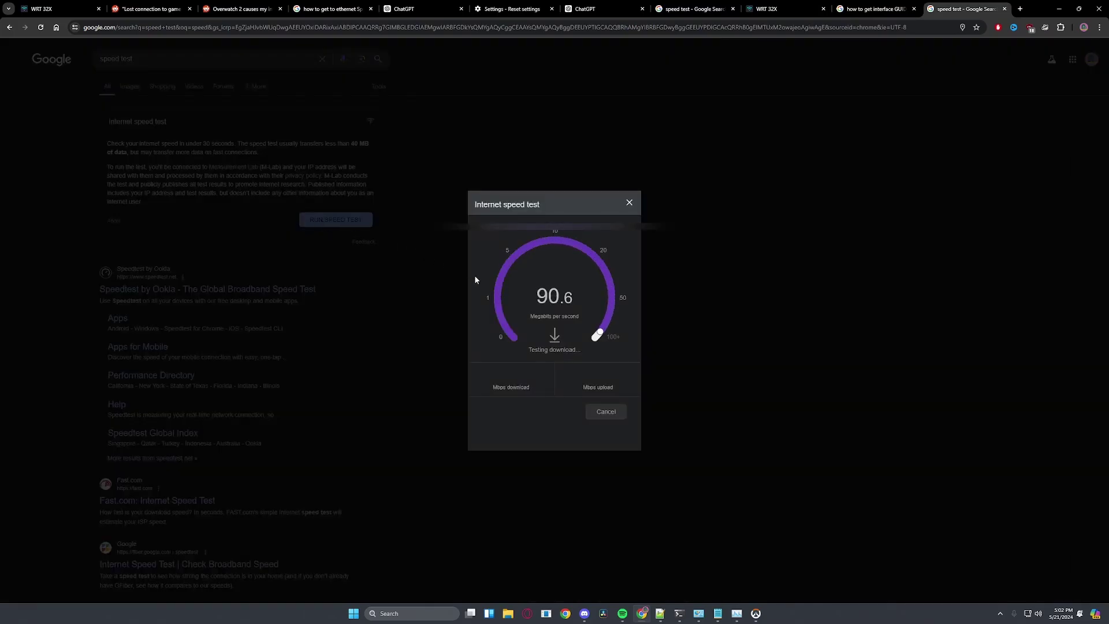
{"action": "left_click", "coordinate": [598, 414]}
- Reopen Network Connections and the Ethernet adapter's advanced driver settings
{"action": "mouse_move", "coordinate": [735, 621]}
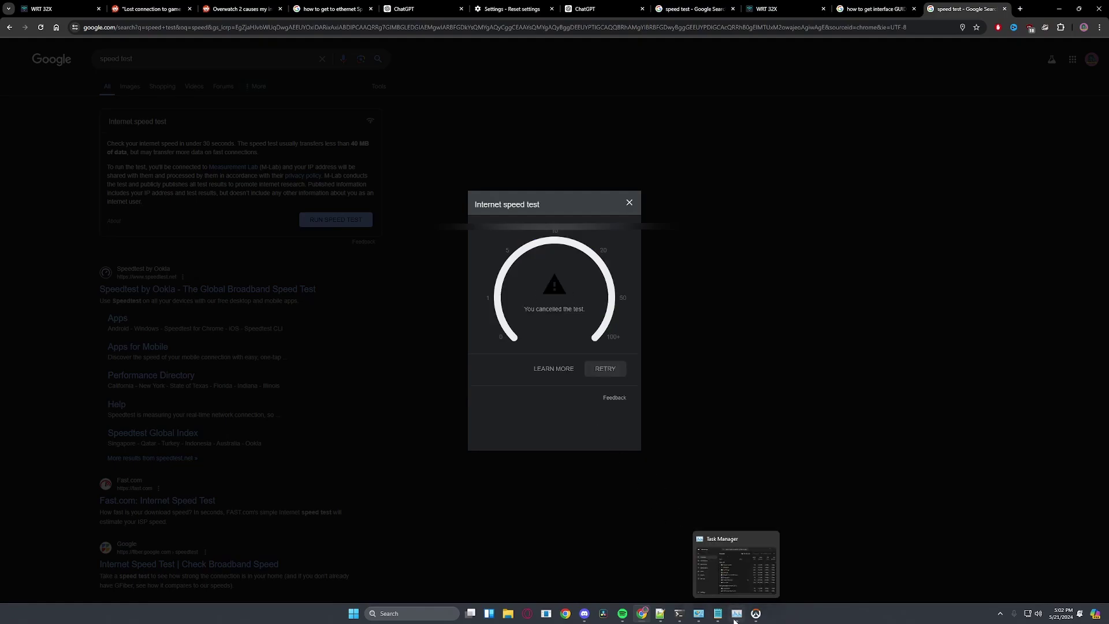
{"action": "left_click", "coordinate": [698, 615]}
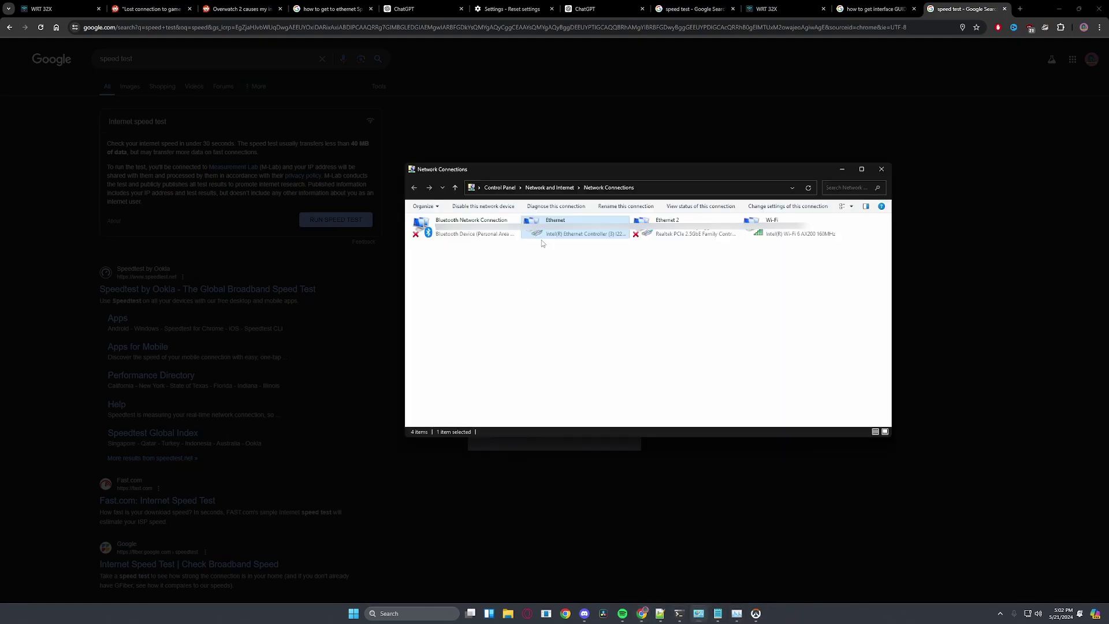
{"action": "right_click", "coordinate": [547, 238]}
{"action": "left_click", "coordinate": [562, 316]}
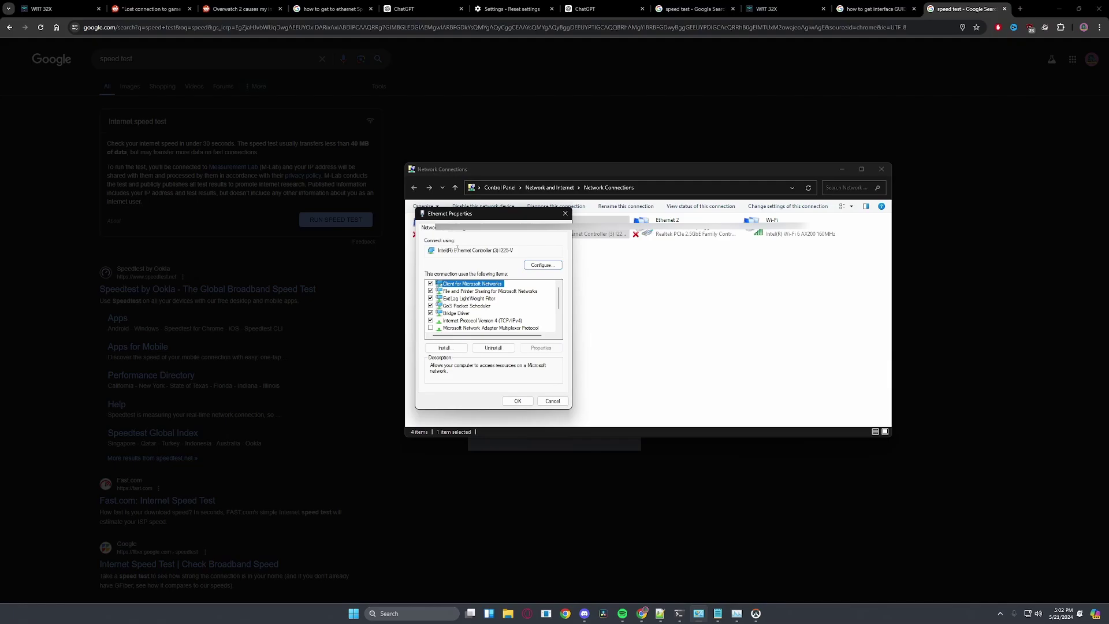
{"action": "left_click", "coordinate": [532, 266]}
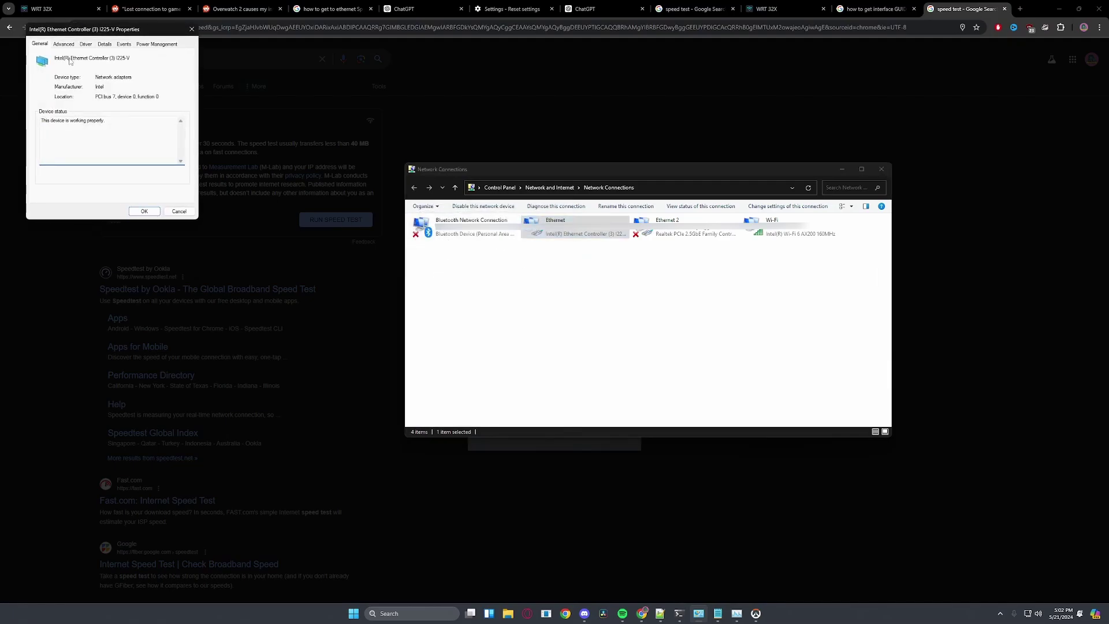
{"action": "left_click", "coordinate": [63, 45]}
{"action": "scroll", "coordinate": [75, 115], "scroll_direction": "down", "scroll_amount": 5}
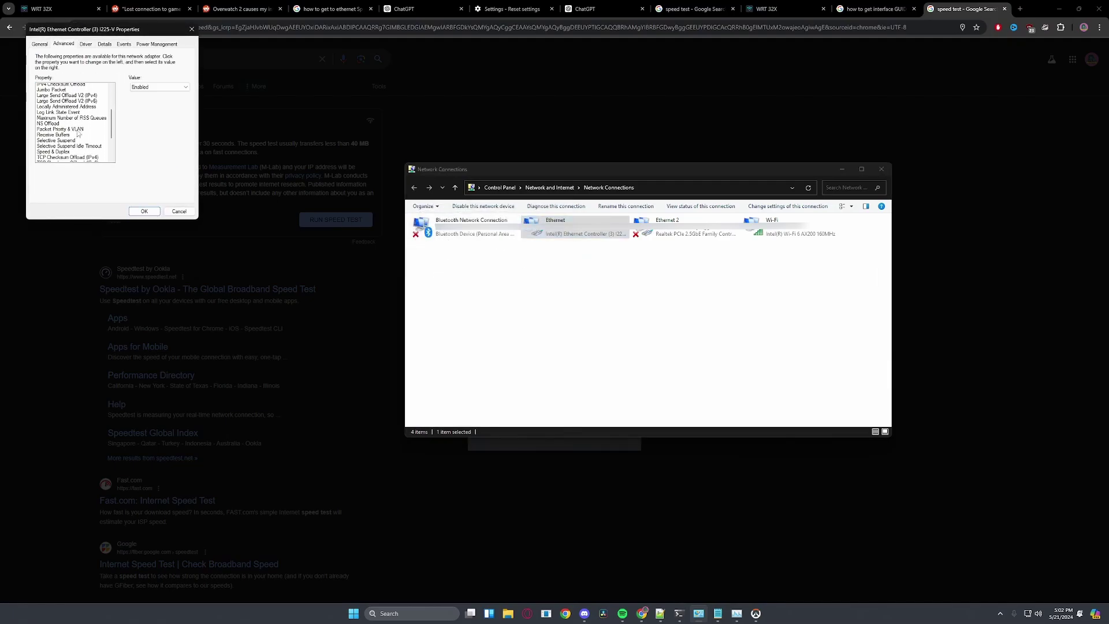
- Set Speed & Duplex to Auto Negotiation and confirm the adapter settings
{"action": "left_click", "coordinate": [76, 132]}
{"action": "left_click", "coordinate": [144, 88]}
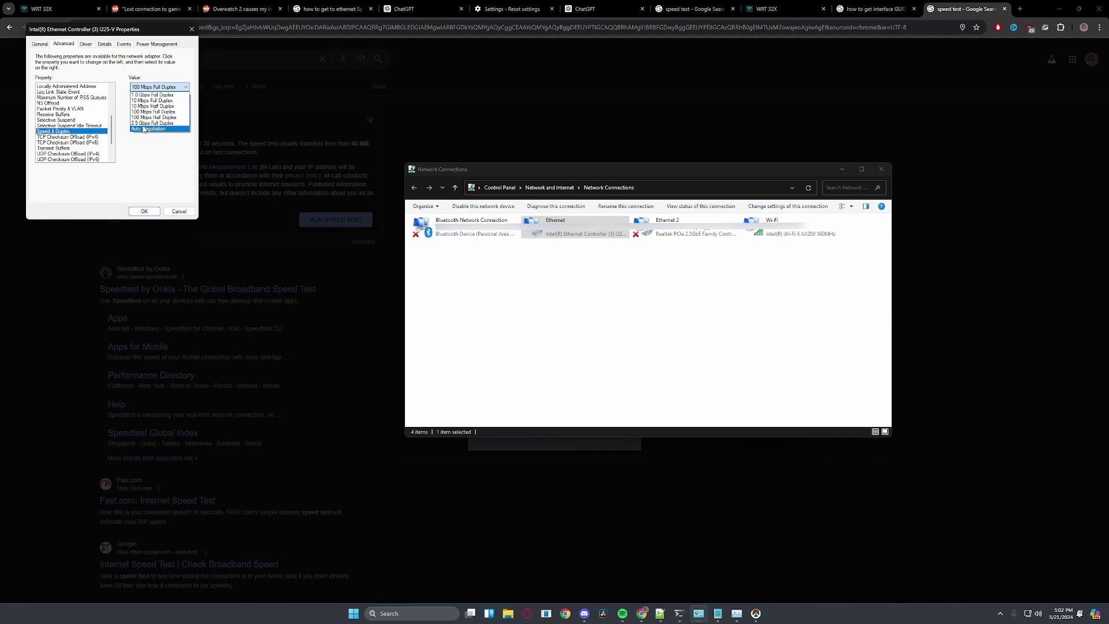
{"action": "left_click", "coordinate": [151, 130]}
{"action": "left_click", "coordinate": [144, 212]}
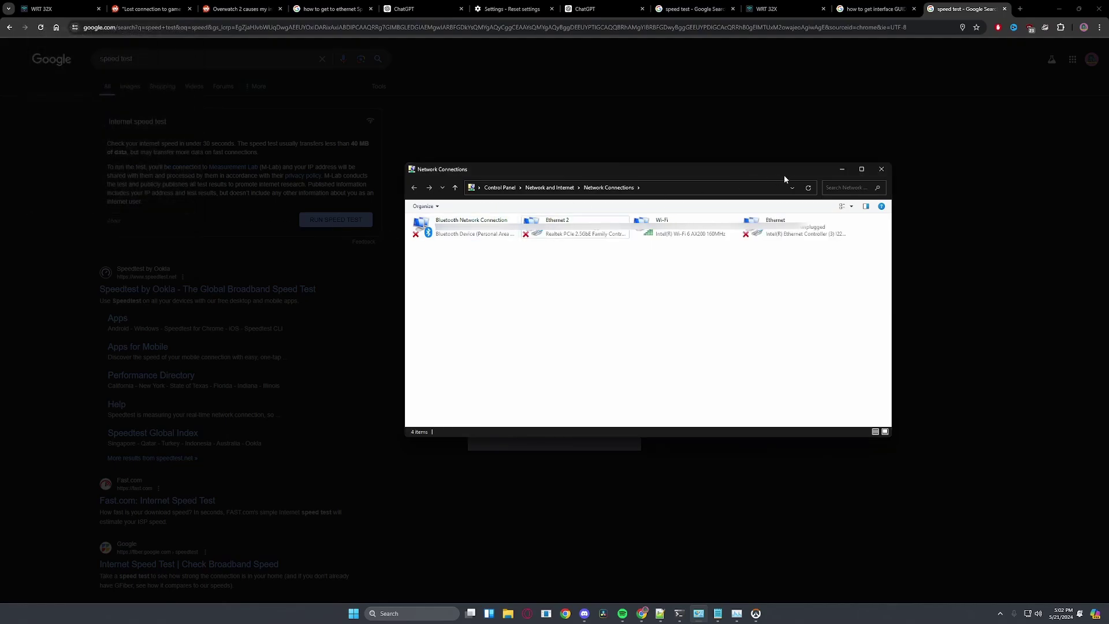
- Rerun Google's speed test to about 445 Mbps download, cancel it, and return to Overwatch 2
{"action": "left_click", "coordinate": [842, 169]}
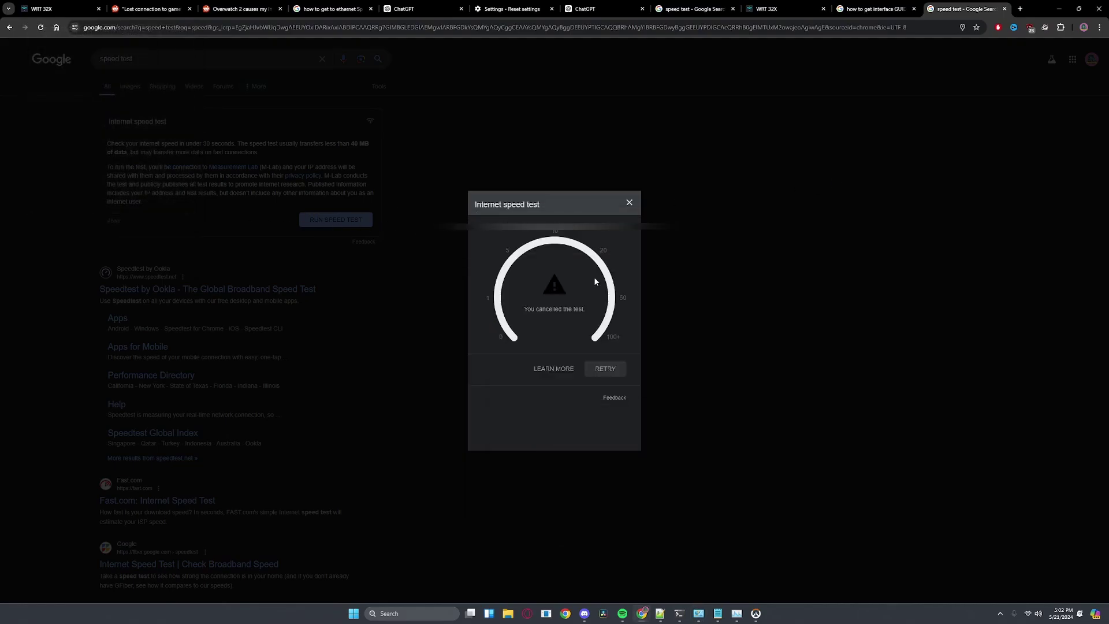
{"action": "left_click", "coordinate": [605, 368]}
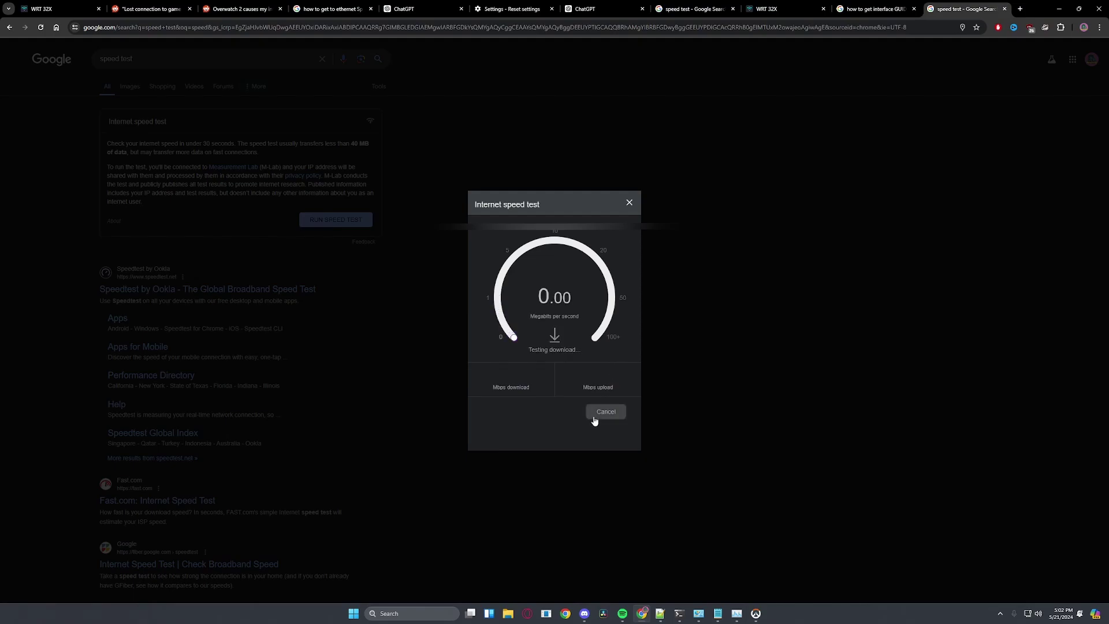
{"action": "double_click", "coordinate": [552, 298]}
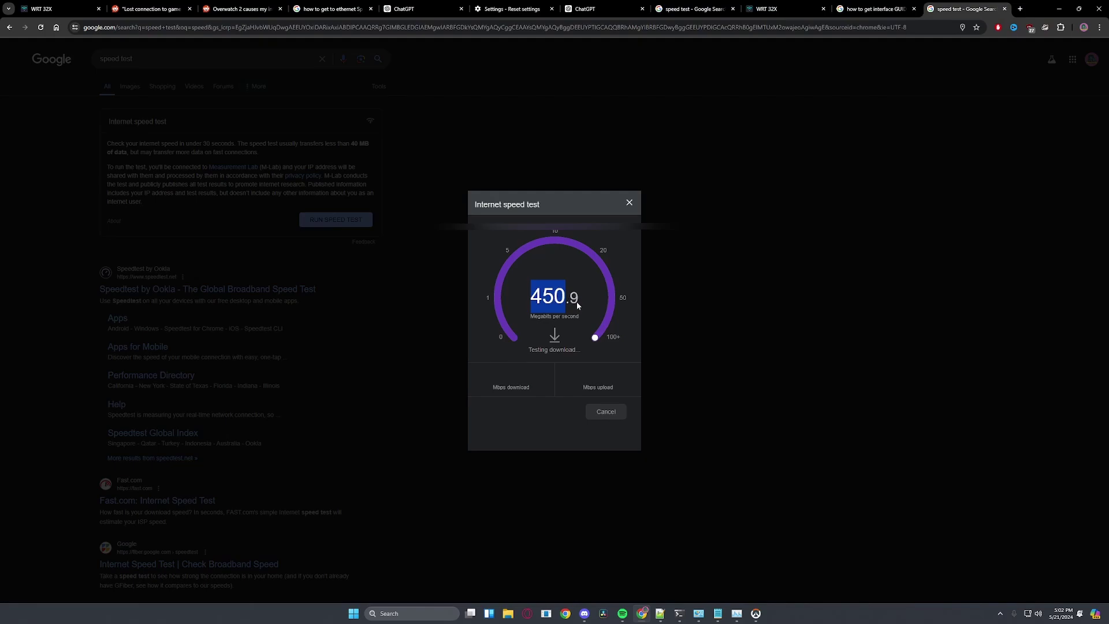
{"action": "left_click", "coordinate": [577, 301]}
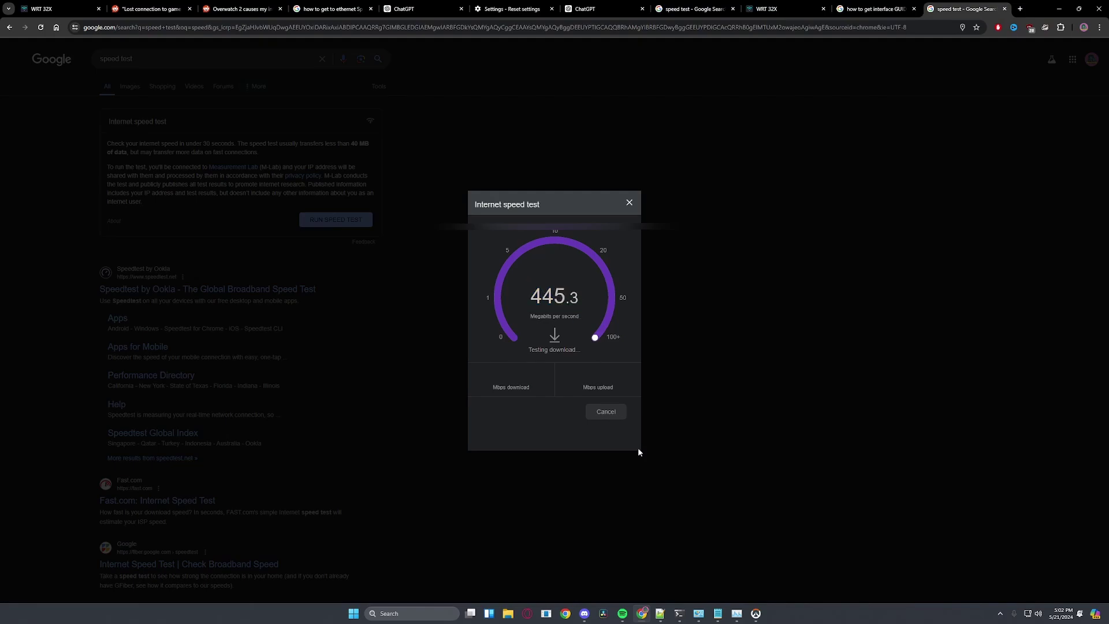
{"action": "left_click", "coordinate": [605, 411]}
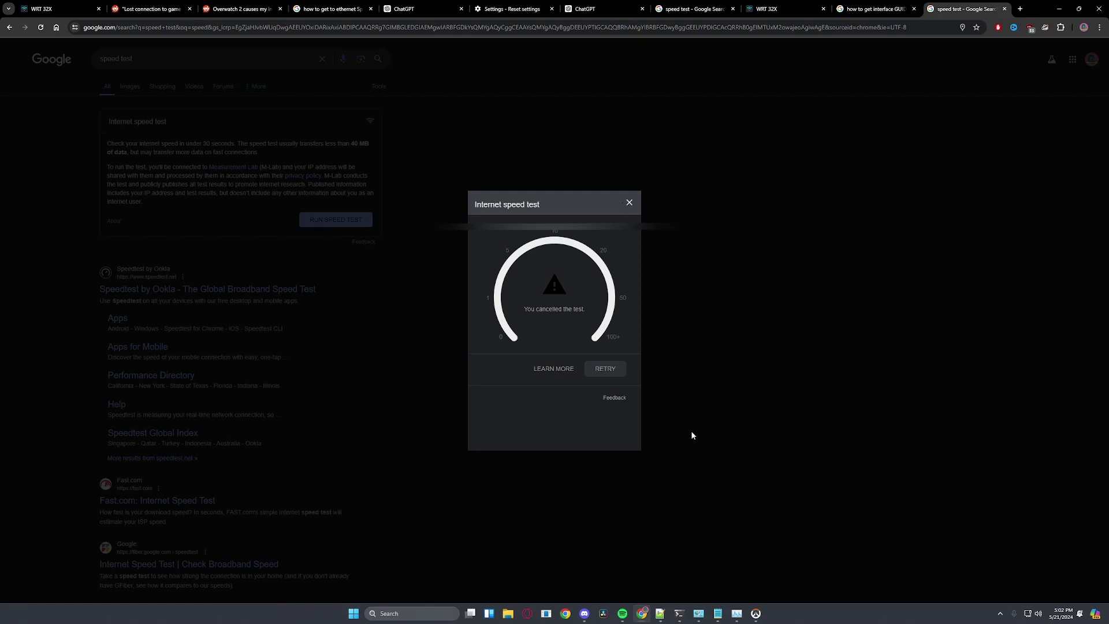
{"action": "left_click", "coordinate": [754, 616]}
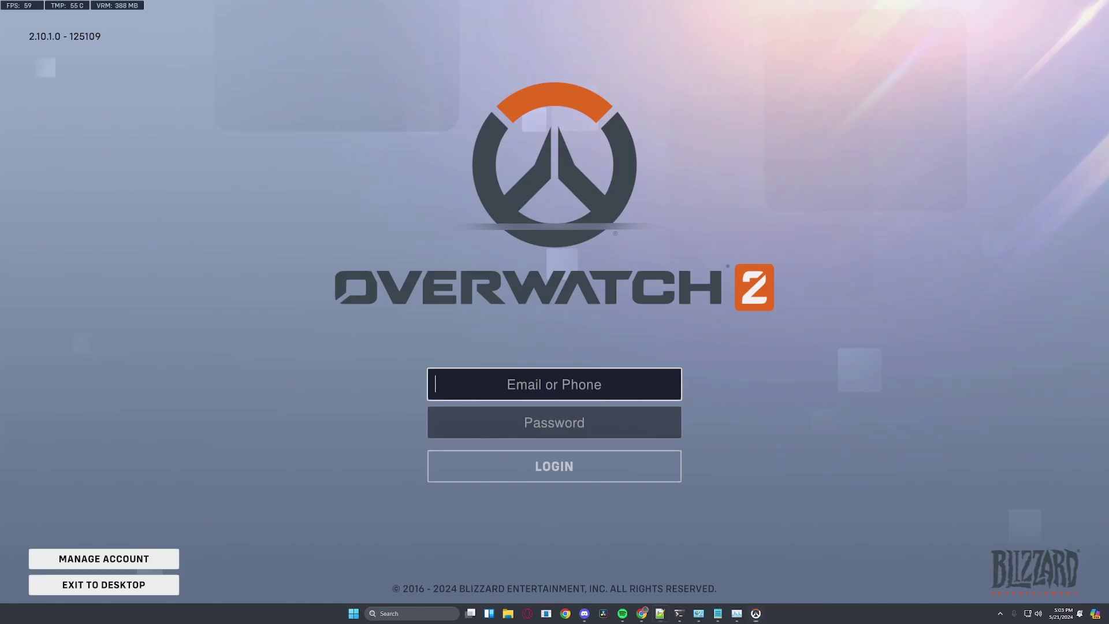
- Bring Notepad++ with OverwatchNetworkFix.ps1 forward and move its window to the top of the screen
{"action": "left_click", "coordinate": [660, 613]}
{"action": "left_click_drag", "start_coordinate": [550, 257], "coordinate": [541, 2]}
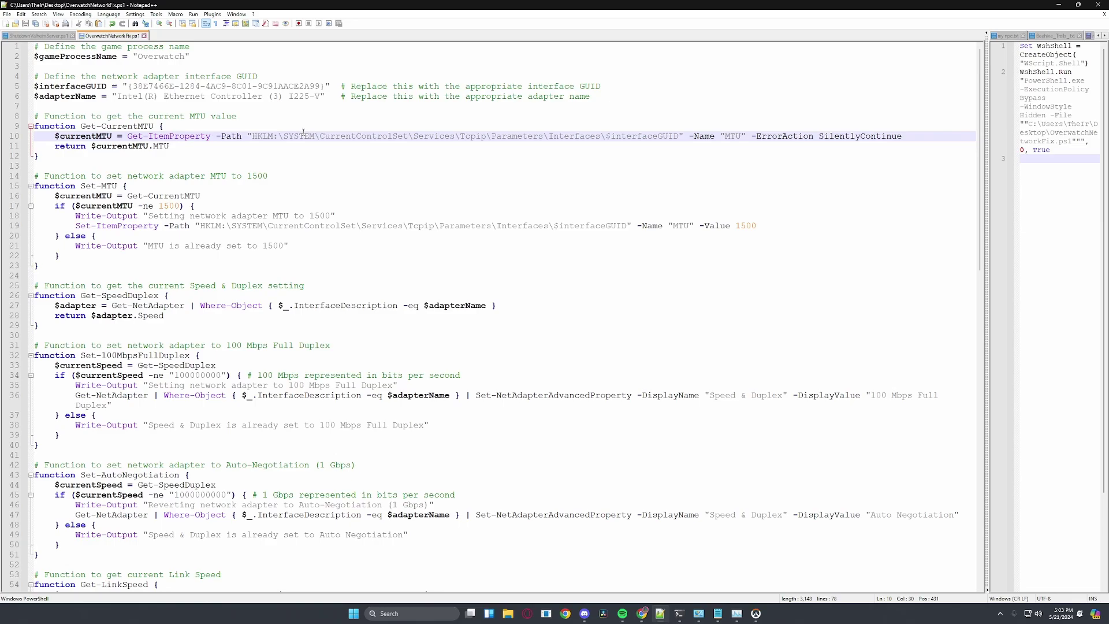
{"action": "key", "text": "ctrl+shift+Escape"}
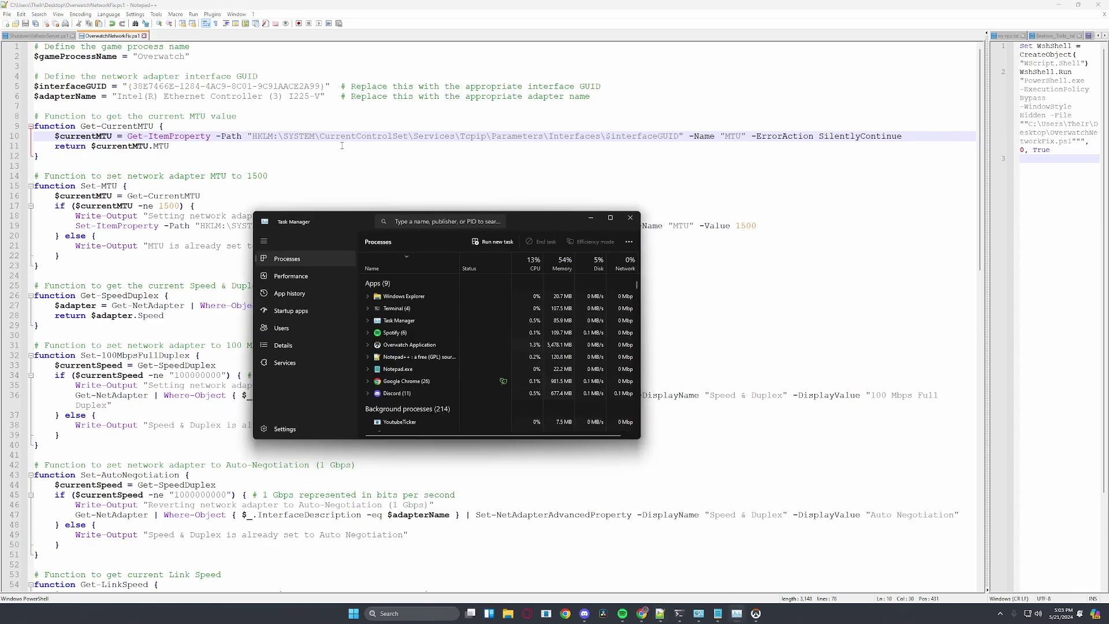
{"action": "double_click", "coordinate": [400, 347]}
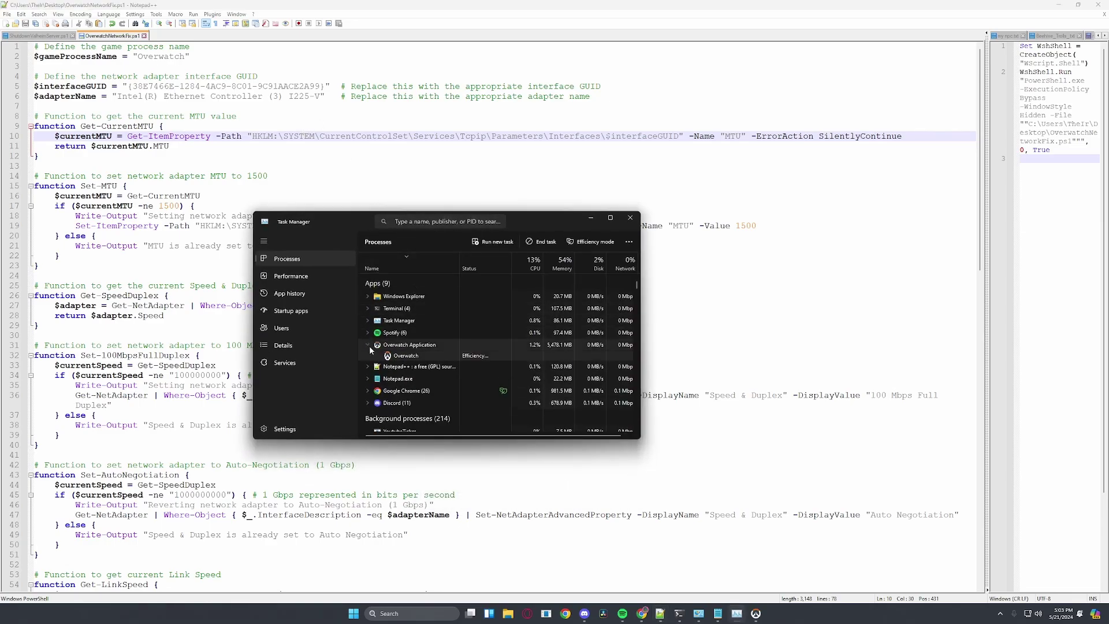
{"action": "left_click", "coordinate": [400, 357]}
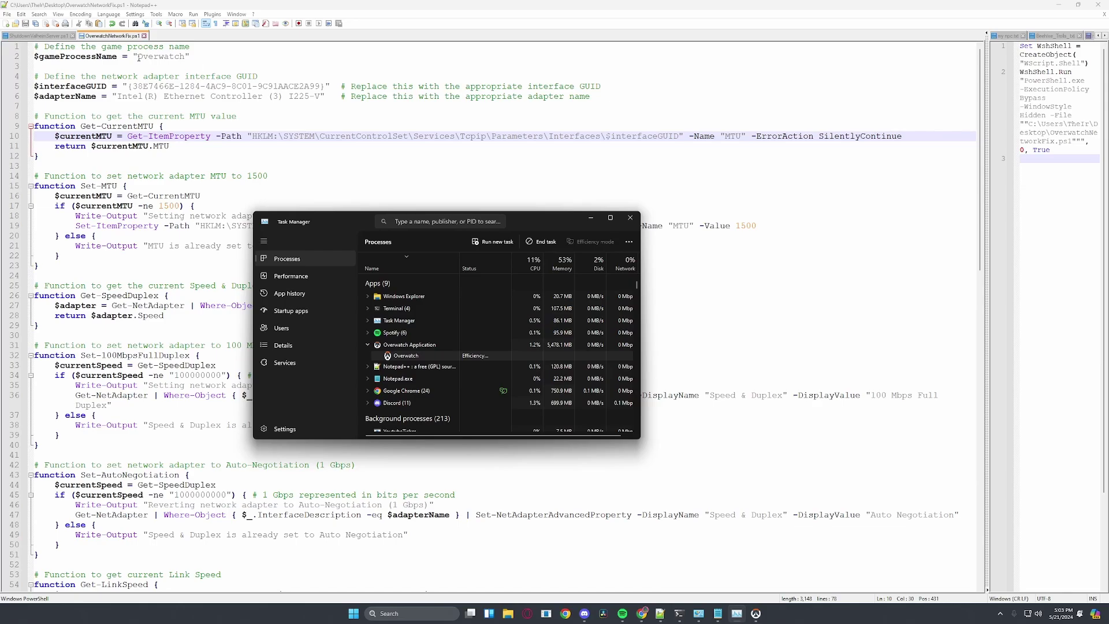
- Check the Overwatch process name on line 2 and the interface GUID on line 5
{"action": "key", "text": "alt+Tab"}
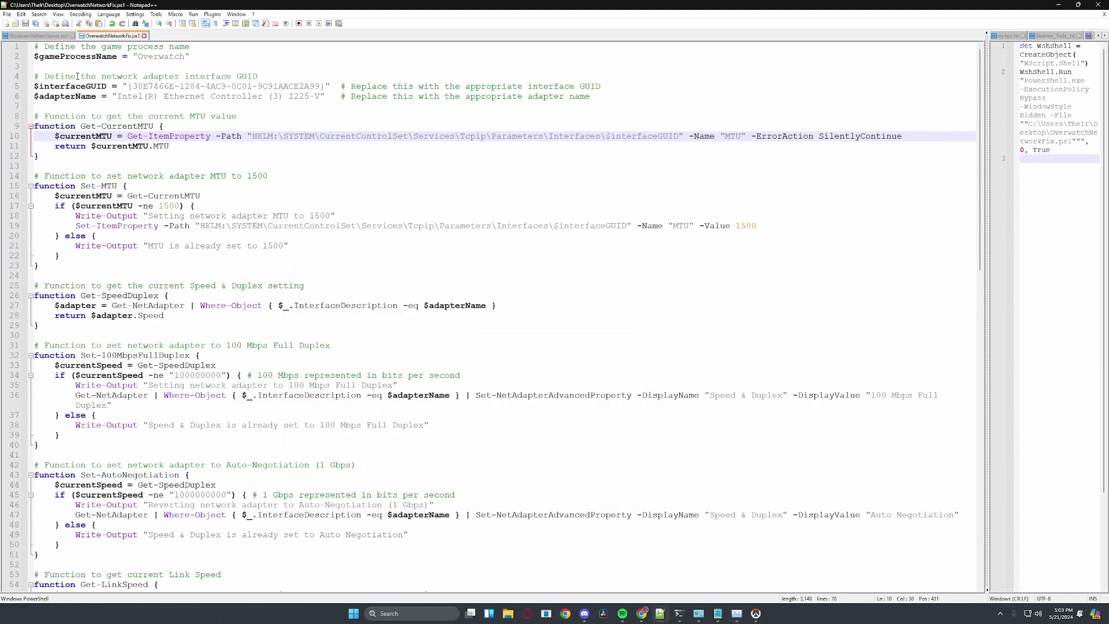
{"action": "left_click_drag", "start_coordinate": [138, 58], "coordinate": [186, 58]}
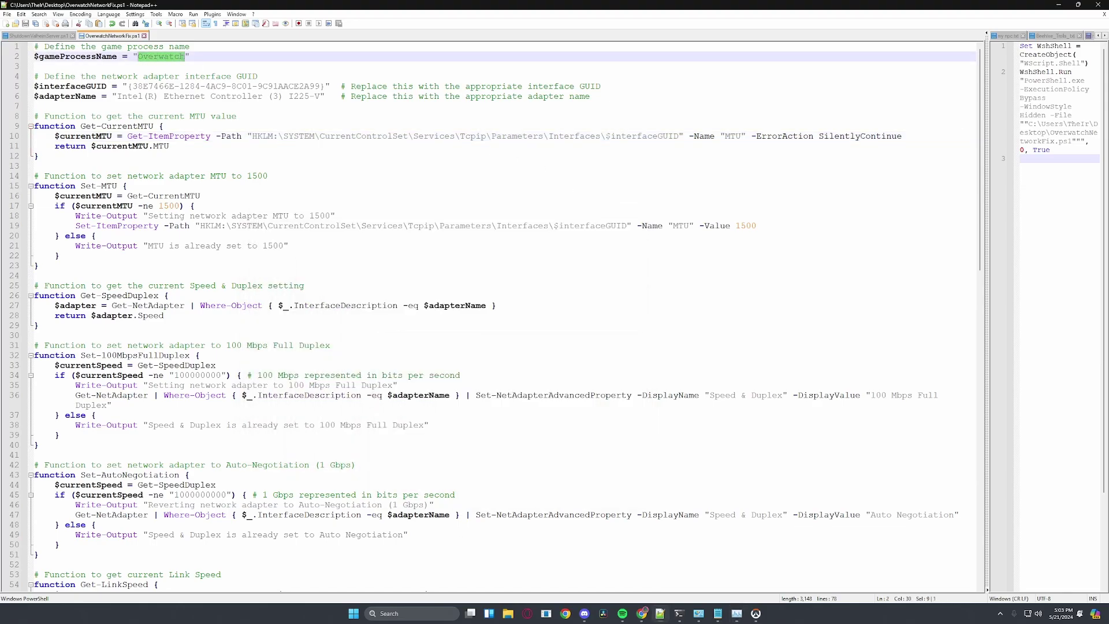
{"action": "left_click", "coordinate": [164, 70]}
{"action": "left_click", "coordinate": [112, 76]}
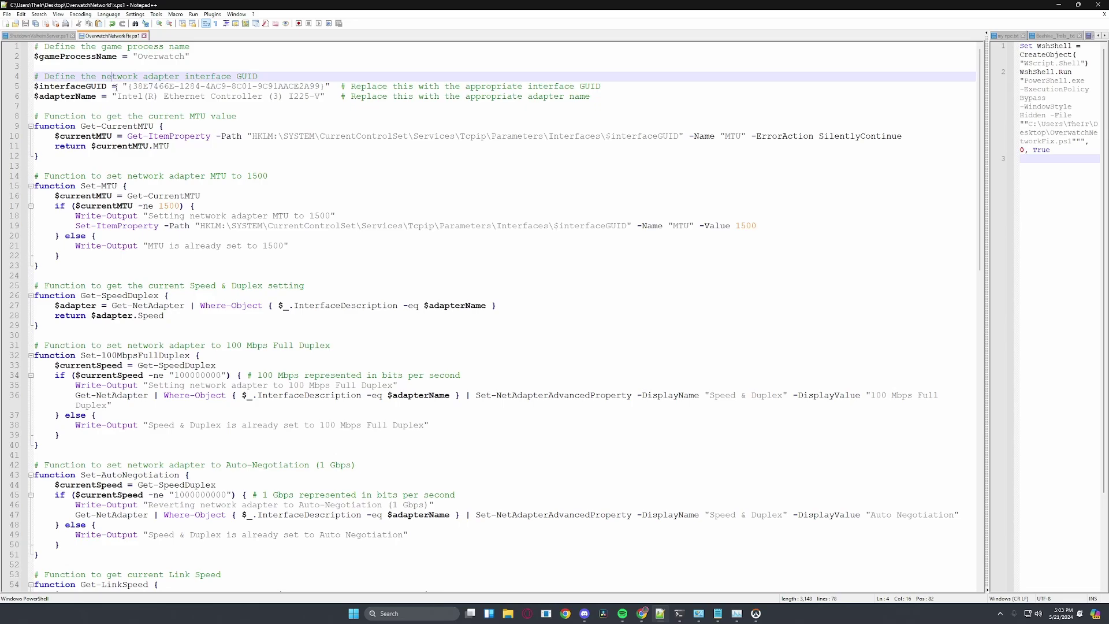
{"action": "left_click_drag", "start_coordinate": [133, 86], "coordinate": [316, 87]}
{"action": "left_click", "coordinate": [315, 86]}
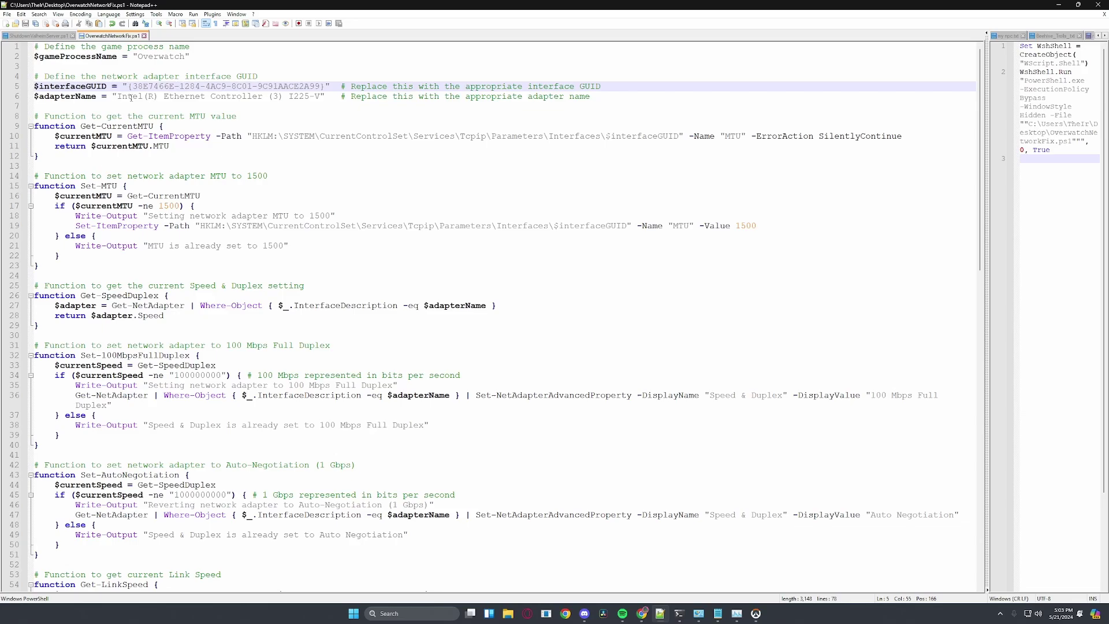
- Check the adapter name on line 6, then switch to the administrator PowerShell window
{"action": "left_click_drag", "start_coordinate": [119, 96], "coordinate": [323, 97]}
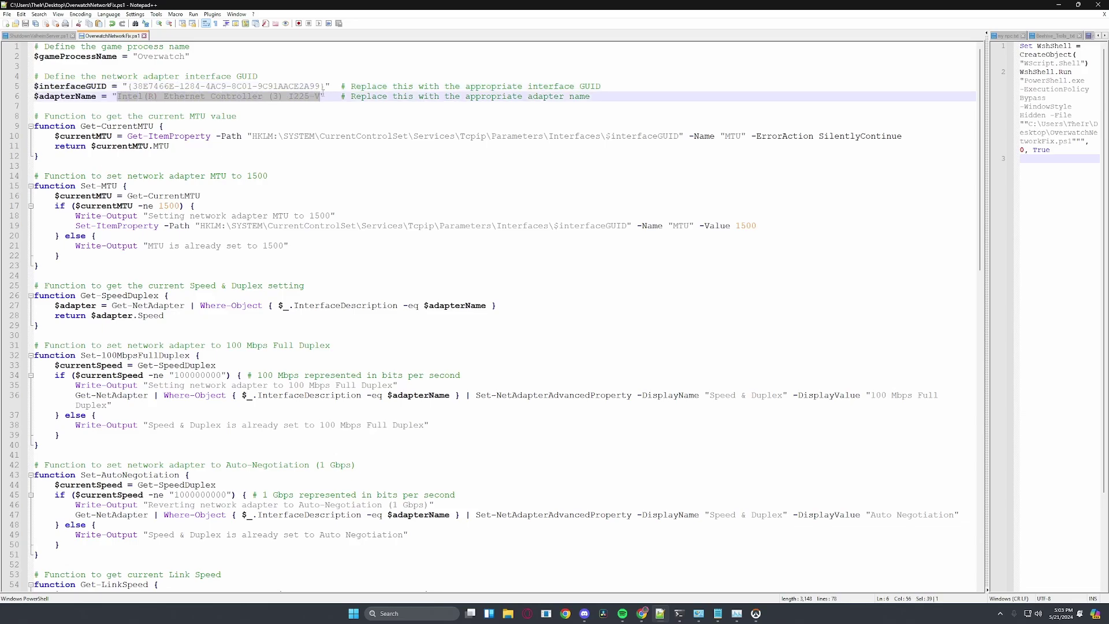
{"action": "left_click", "coordinate": [324, 105]}
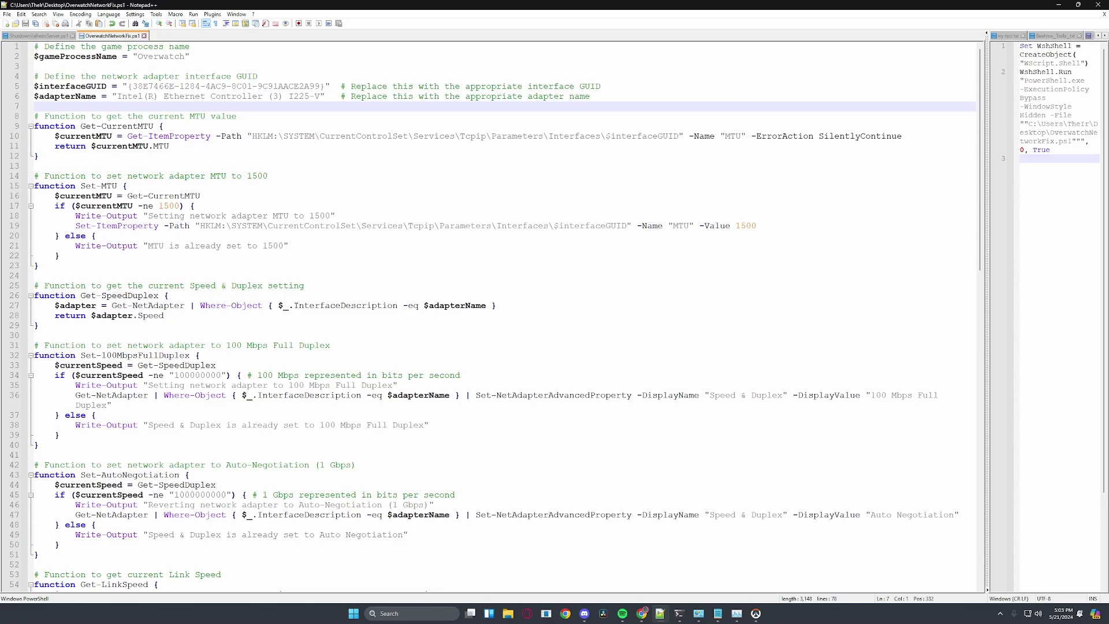
{"action": "key", "text": "alt+Tab"}
{"action": "right_click", "coordinate": [502, 366]}
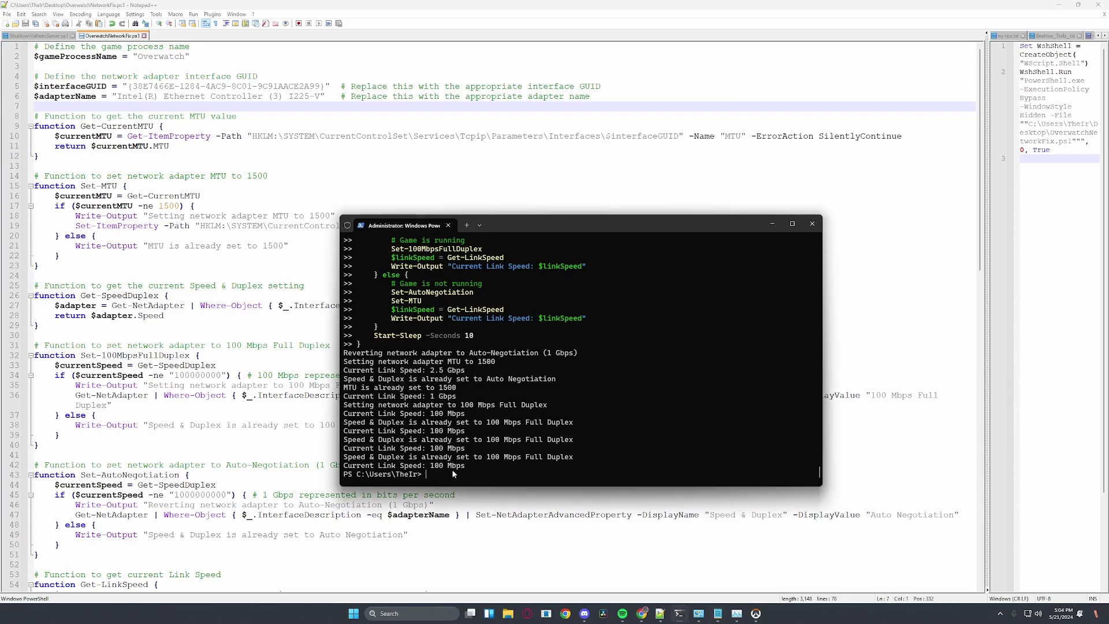
- Run Get-NetAdapter | Format-List -Property Name, InterfaceDescription, InterfaceGuid and inspect the Ethernet entry
{"action": "type", "text": "Get-NetAdapter | Format-List -Property Name, InterfaceDescription, InterfaceGuid"}
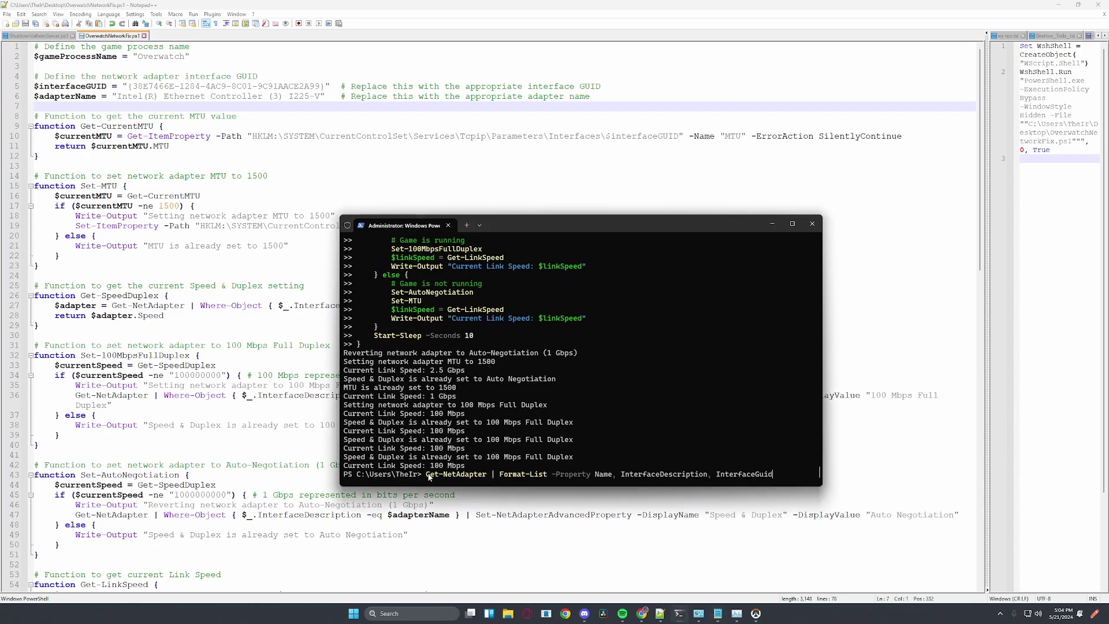
{"action": "key", "text": "Return"}
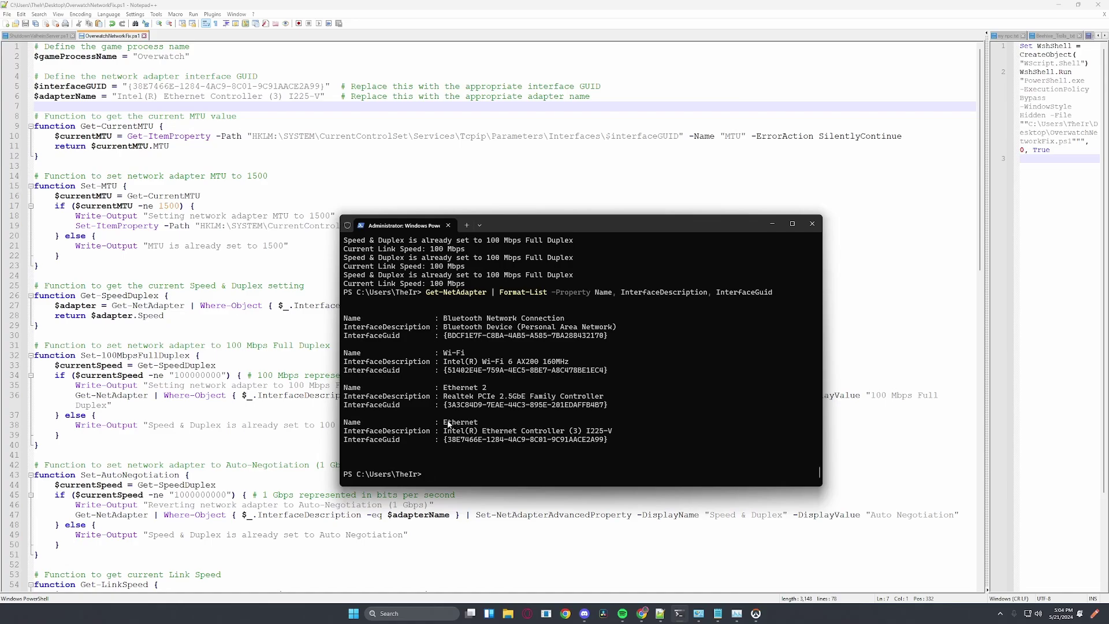
{"action": "left_click_drag", "start_coordinate": [478, 396], "coordinate": [511, 399]}
{"action": "left_click_drag", "start_coordinate": [443, 423], "coordinate": [477, 426]}
{"action": "left_click_drag", "start_coordinate": [447, 388], "coordinate": [514, 402]}
{"action": "left_click", "coordinate": [514, 401]}
{"action": "left_click_drag", "start_coordinate": [445, 424], "coordinate": [605, 444]}
{"action": "left_click", "coordinate": [605, 443]}
- Copy the Ethernet adapter's GUID and paste it over the old GUID on line 5
{"action": "left_click_drag", "start_coordinate": [448, 439], "coordinate": [602, 442]}
{"action": "left_click", "coordinate": [523, 432]}
{"action": "left_click_drag", "start_coordinate": [444, 432], "coordinate": [615, 433]}
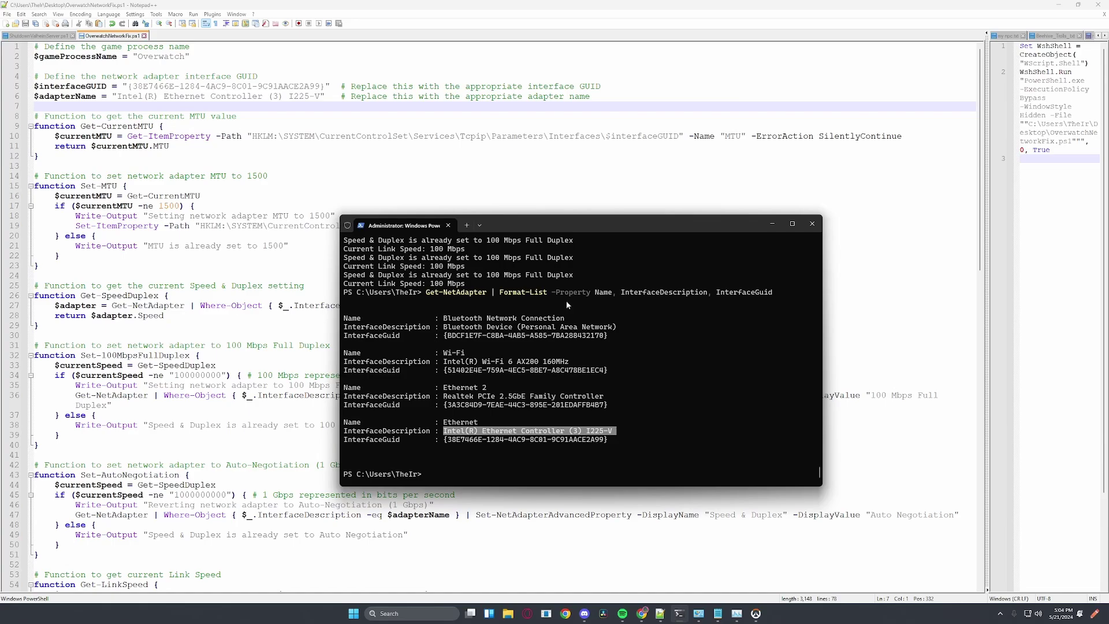
{"action": "left_click_drag", "start_coordinate": [132, 86], "coordinate": [321, 86]}
{"action": "type", "text": "38E7466E-1284-4AC9-8C01-9C91AACE2A99"}
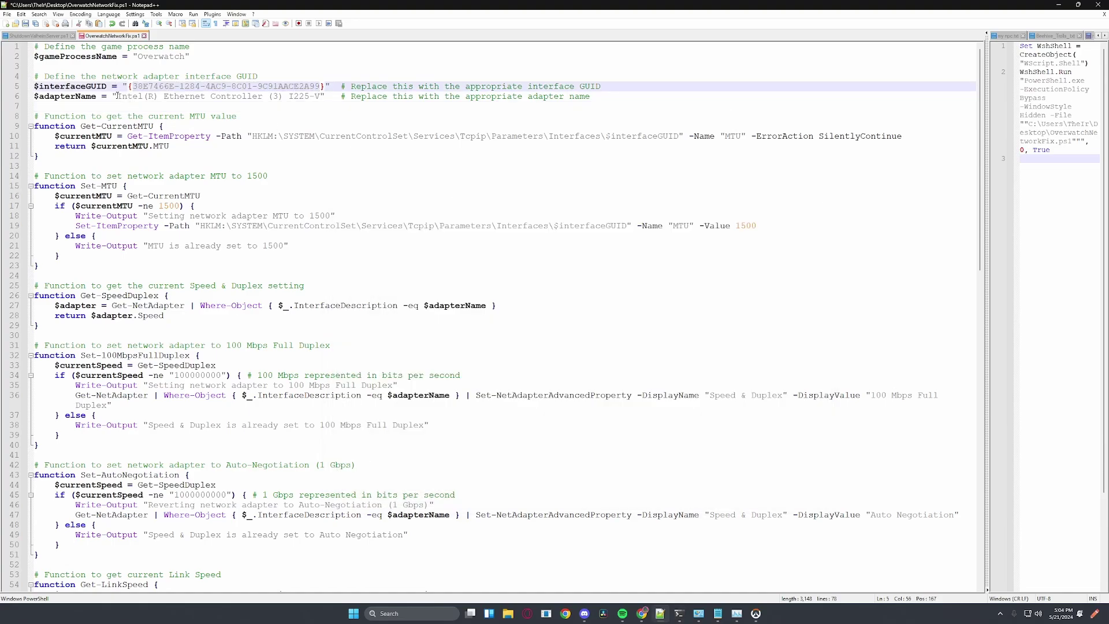
- Review line 6 and the rest of OverwatchNetworkFix.ps1, save it, and select all its text
{"action": "left_click_drag", "start_coordinate": [117, 96], "coordinate": [320, 100]}
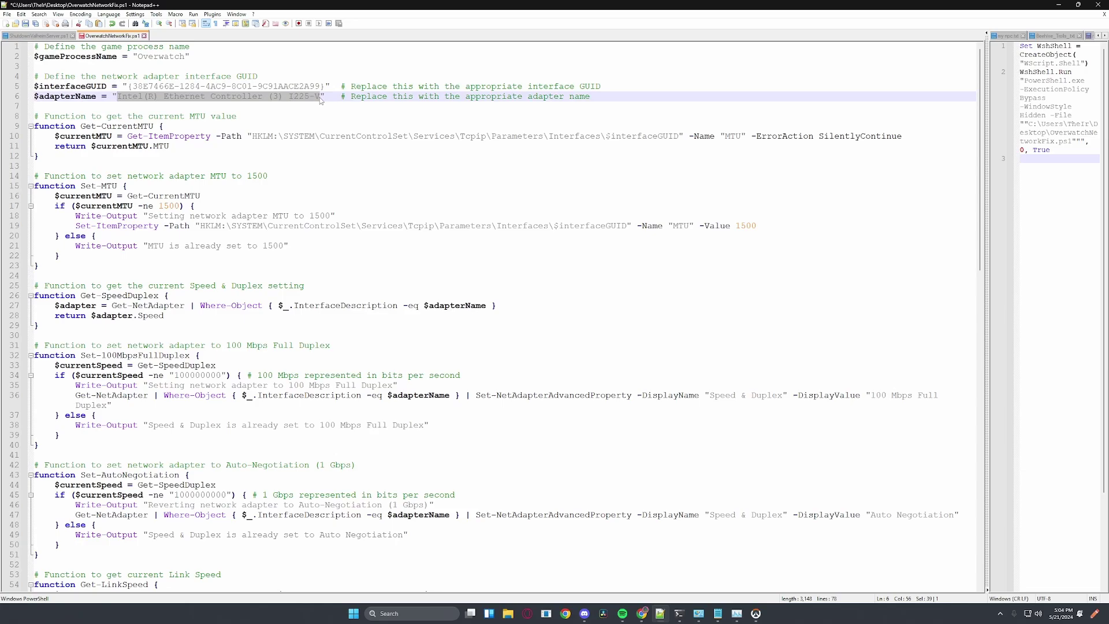
{"action": "left_click", "coordinate": [178, 115]}
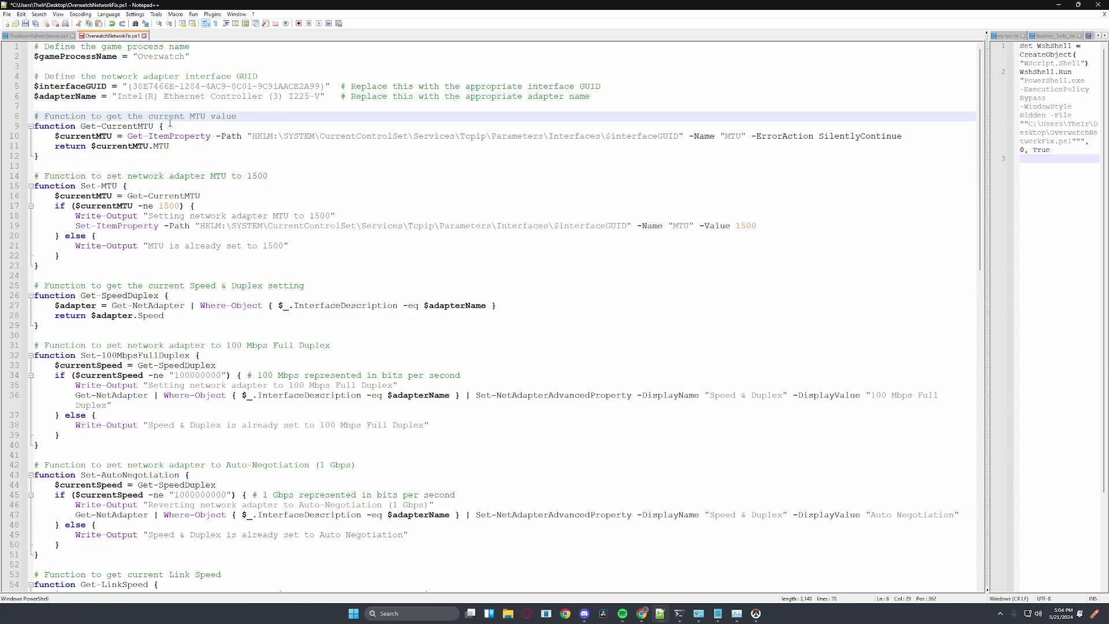
{"action": "scroll", "coordinate": [170, 123], "scroll_direction": "down", "scroll_amount": 3}
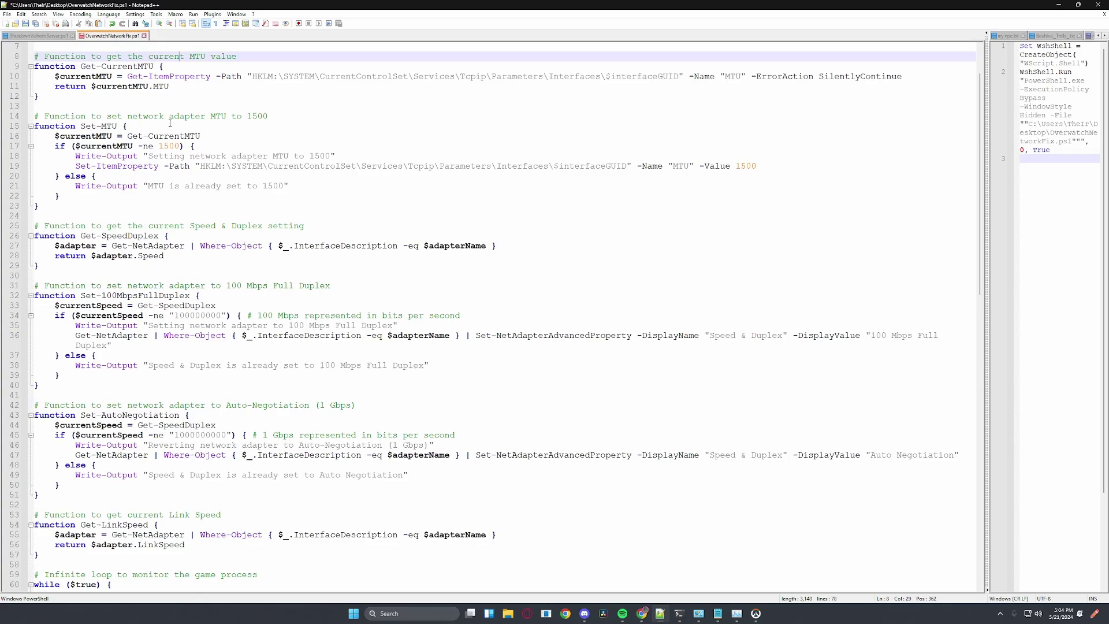
{"action": "scroll", "coordinate": [170, 123], "scroll_direction": "down", "scroll_amount": 2}
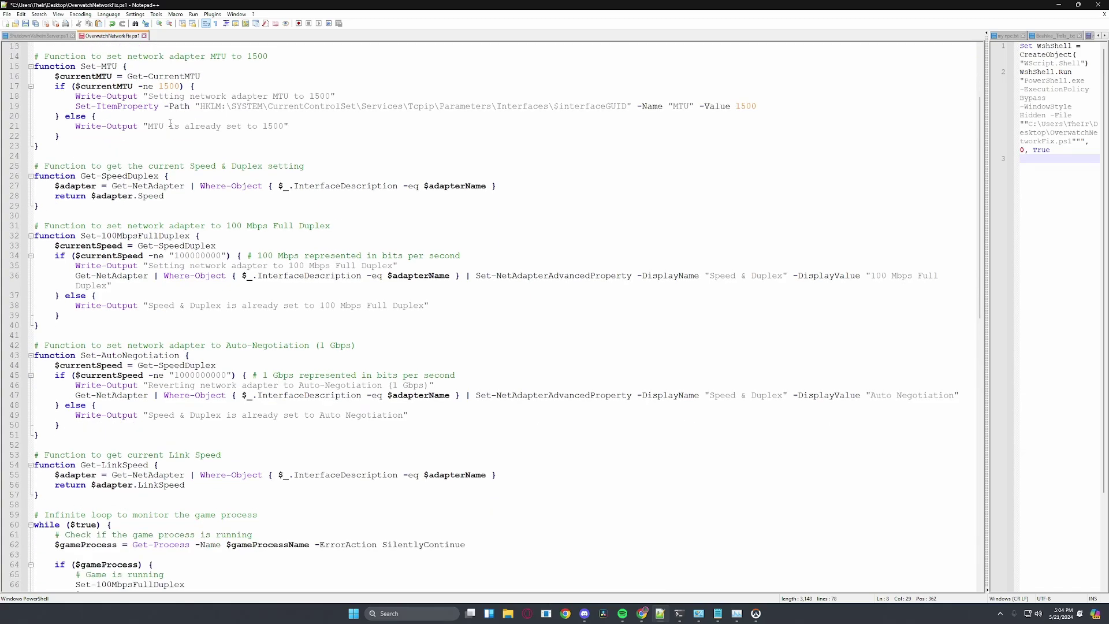
{"action": "scroll", "coordinate": [170, 123], "scroll_direction": "down", "scroll_amount": 1}
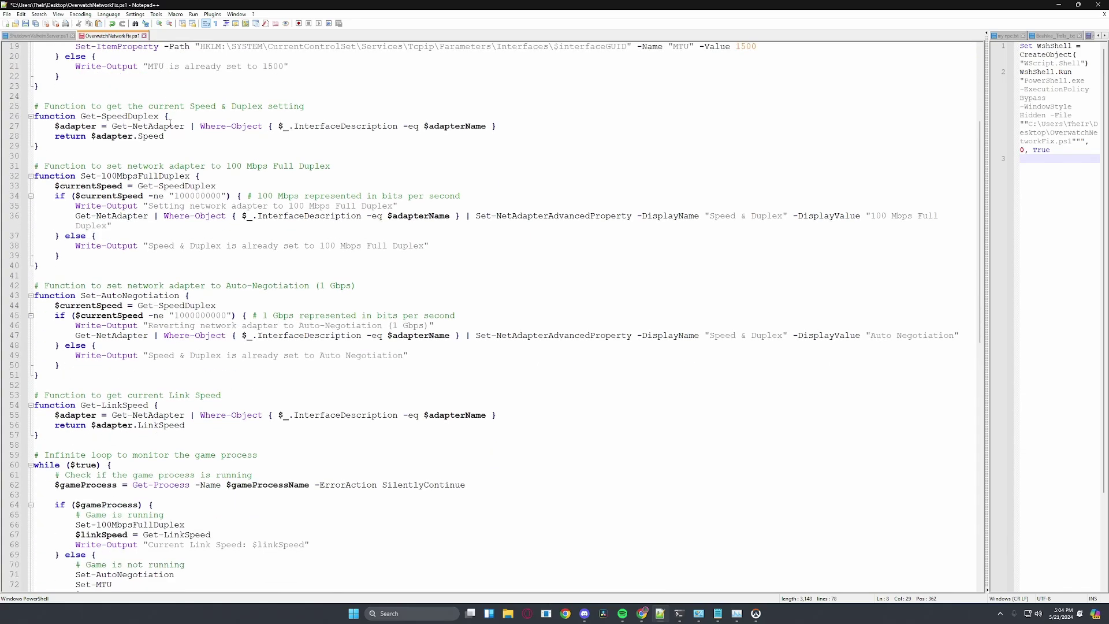
{"action": "scroll", "coordinate": [170, 123], "scroll_direction": "down", "scroll_amount": 1}
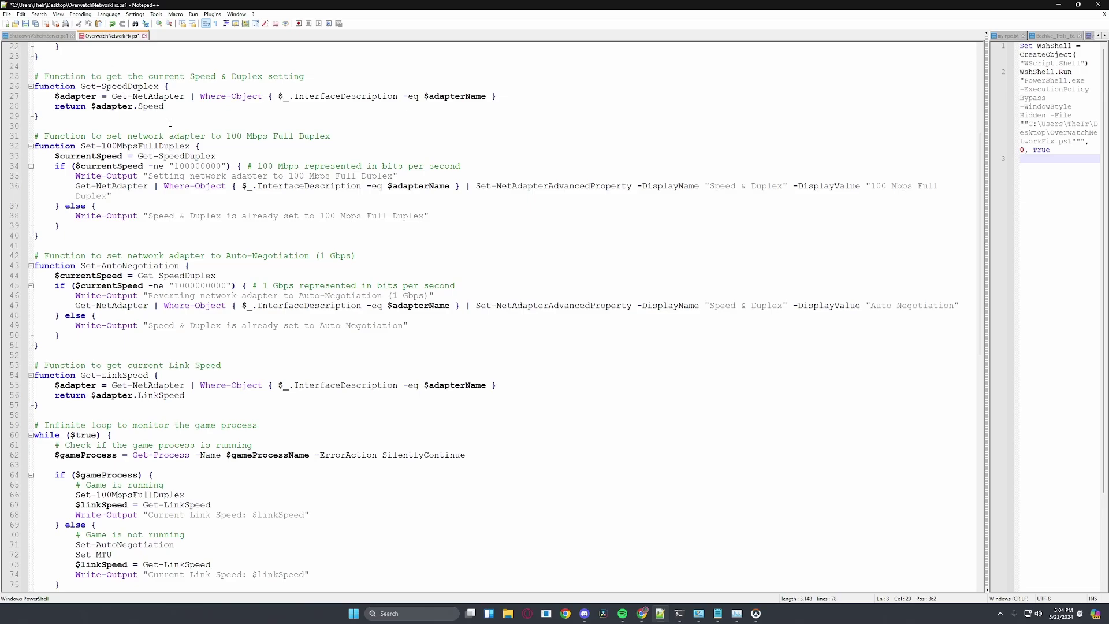
{"action": "scroll", "coordinate": [170, 123], "scroll_direction": "down", "scroll_amount": 1}
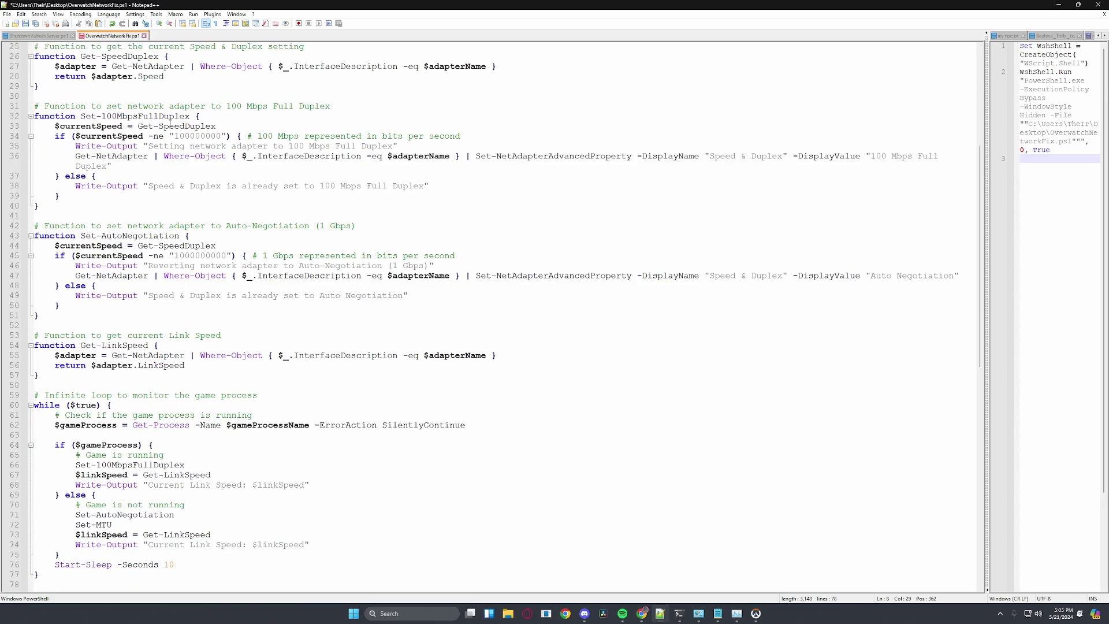
{"action": "scroll", "coordinate": [170, 123], "scroll_direction": "down", "scroll_amount": 2}
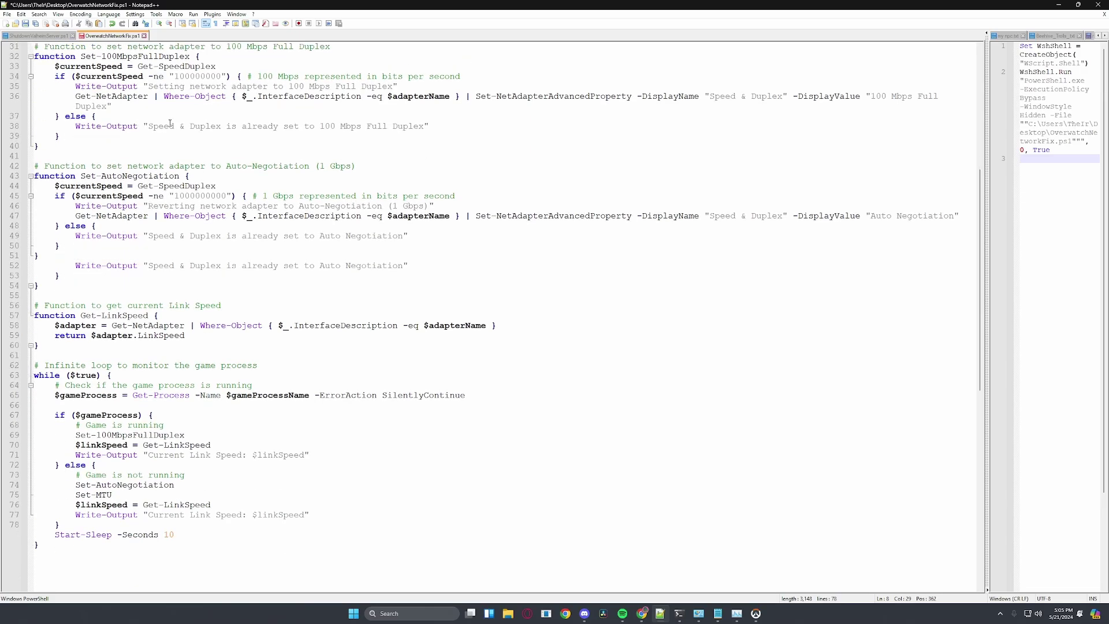
{"action": "key", "text": "ctrl+s"}
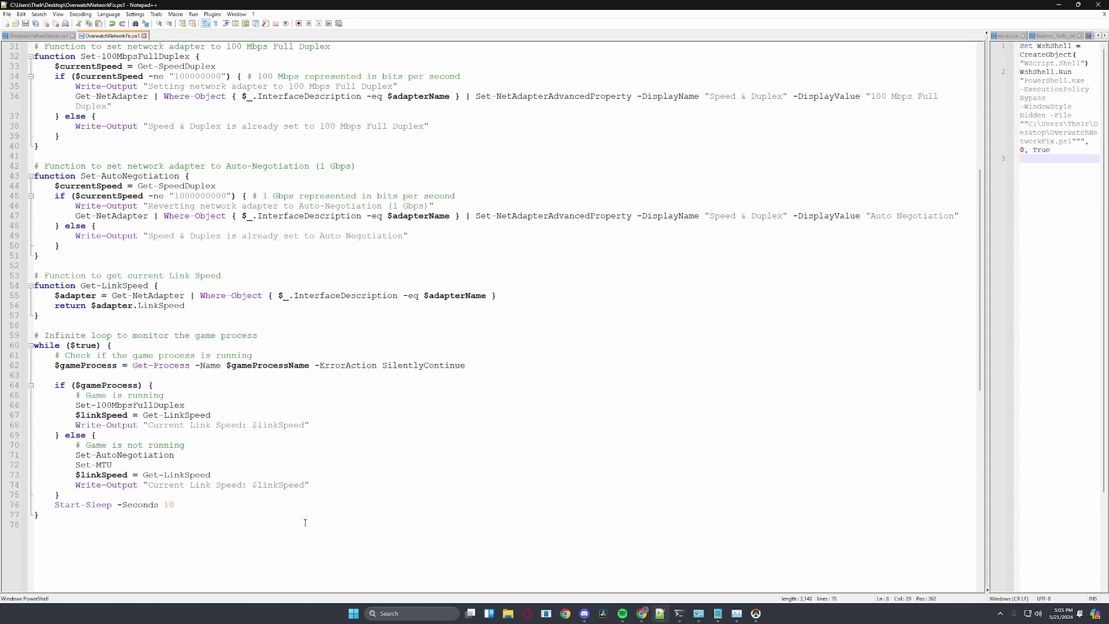
{"action": "key", "text": "ctrl+a"}
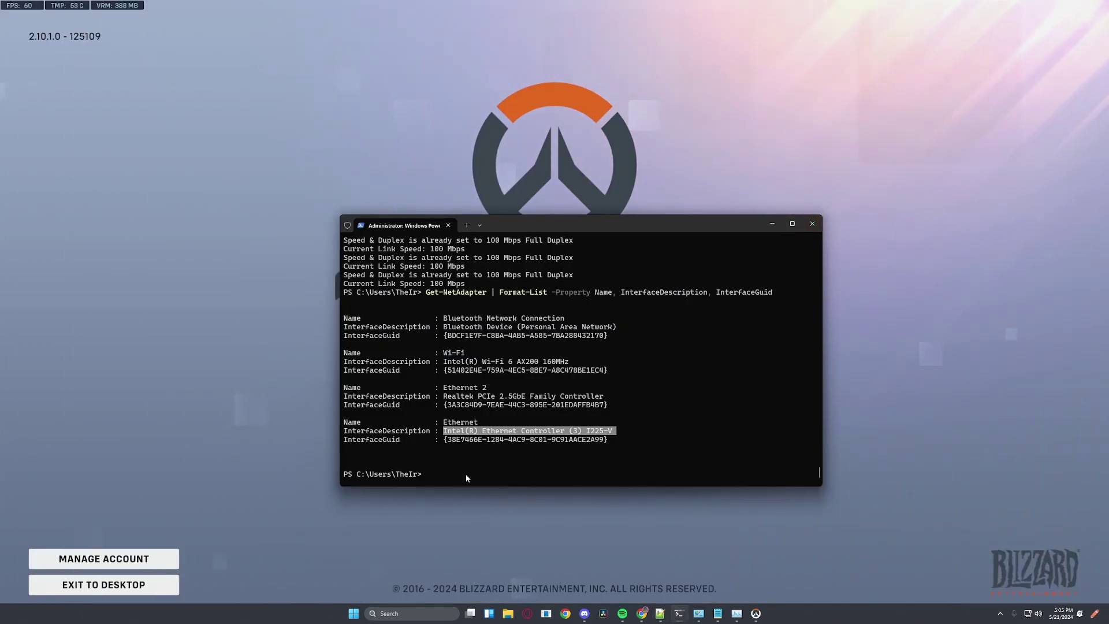
- Paste the whole script into PowerShell to set 100 Mbps Full Duplex, then exit Overwatch 2 to the desktop
{"action": "key", "text": "ctrl+v"}
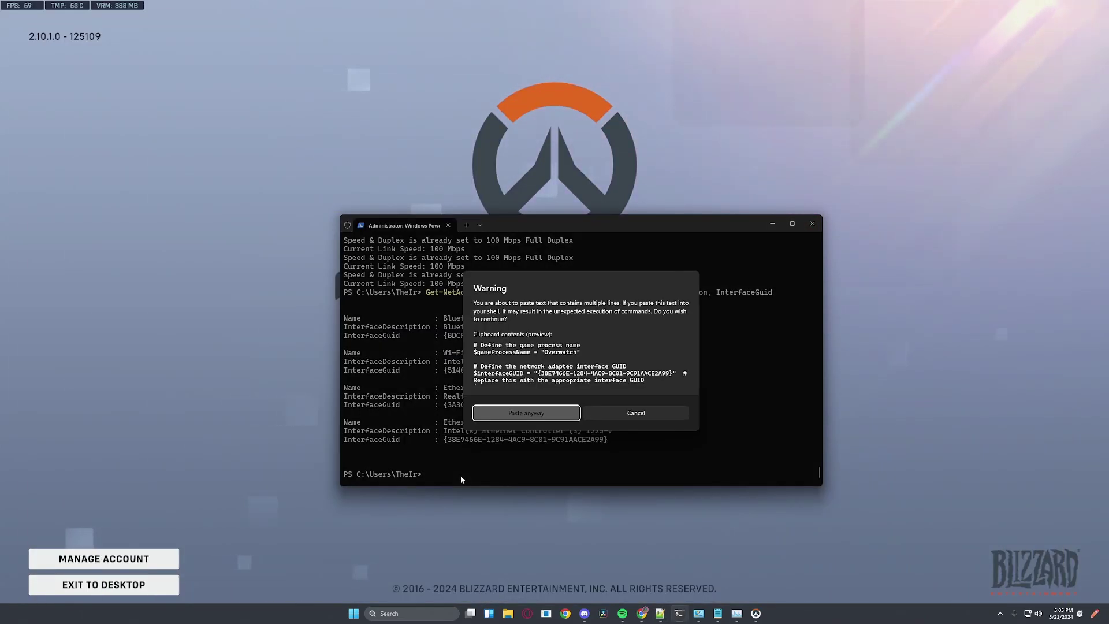
{"action": "left_click", "coordinate": [508, 413]}
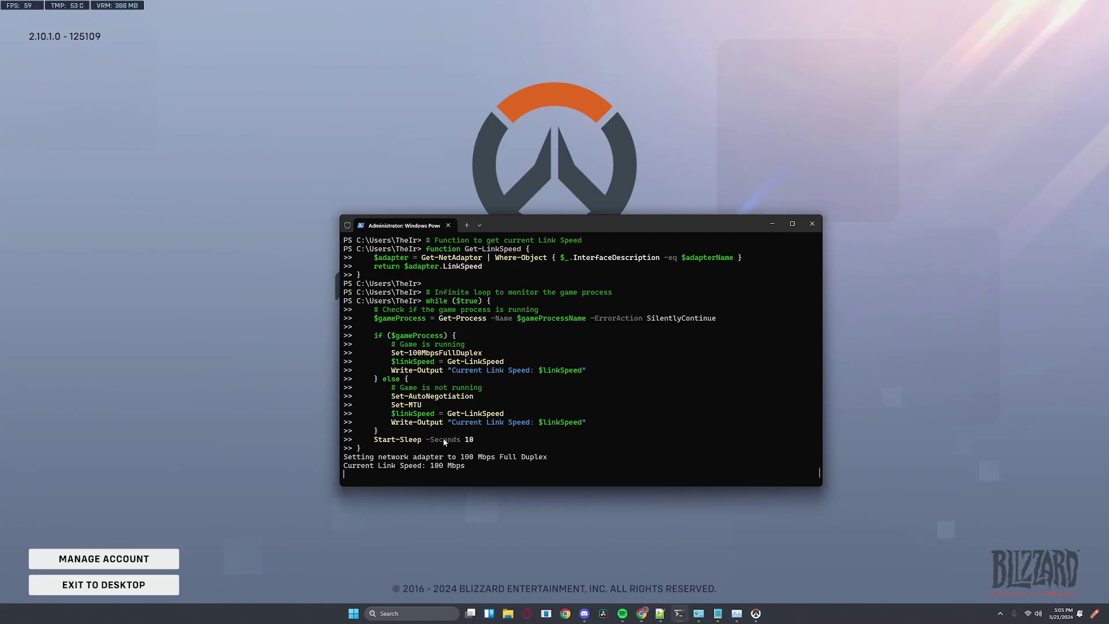
{"action": "left_click", "coordinate": [566, 209]}
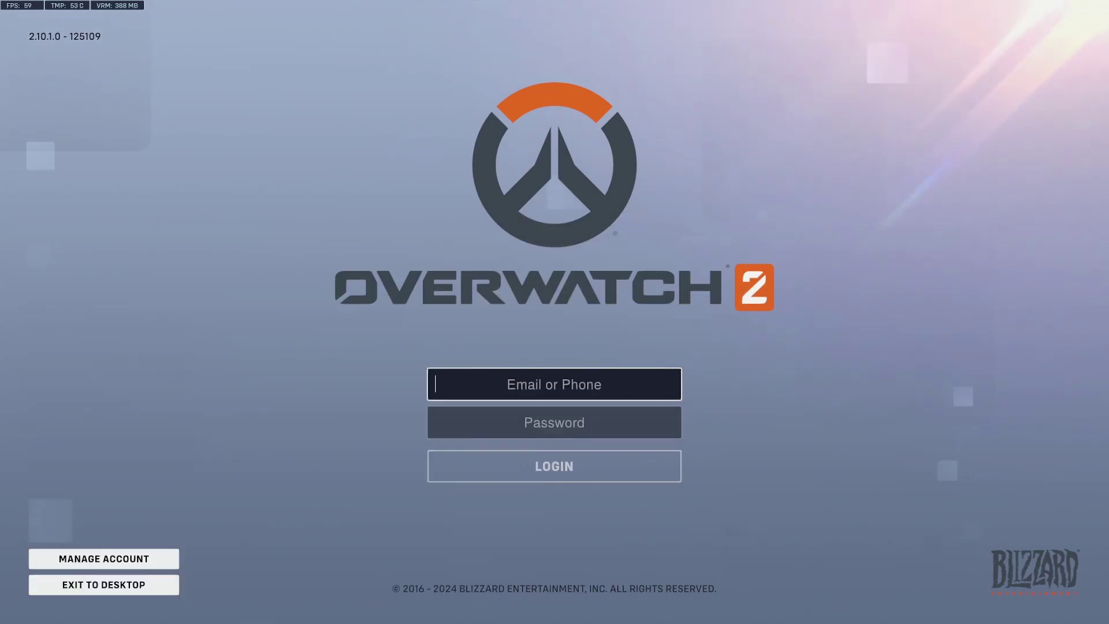
{"action": "left_click", "coordinate": [157, 589]}
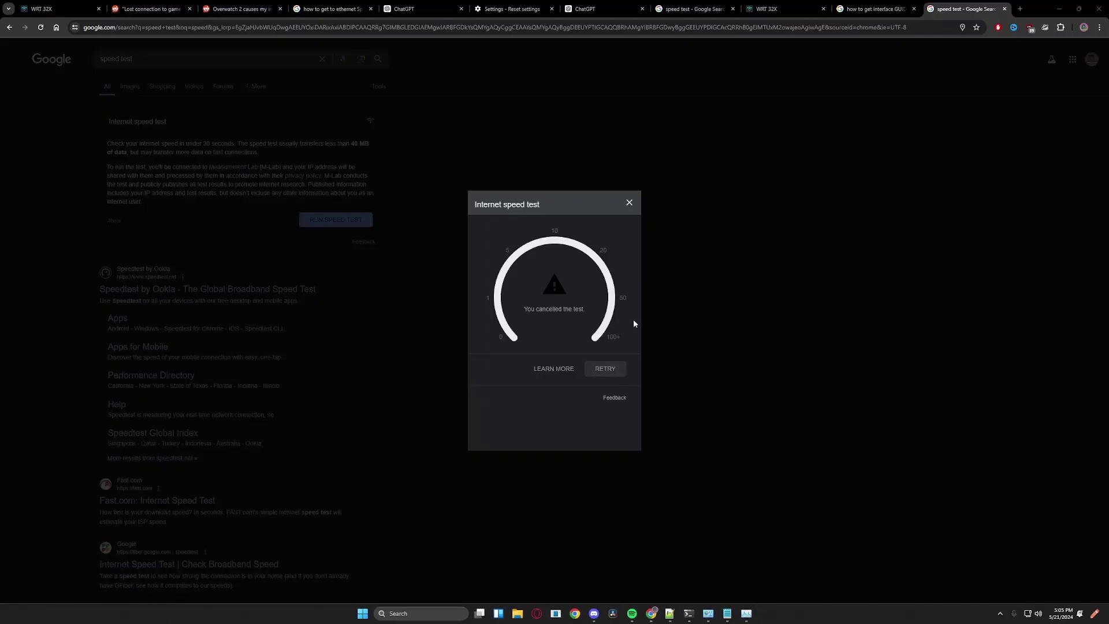
- Bring PowerShell forward and highlight the auto-negotiation revert and 2.5 Gbps link speed lines
{"action": "left_click", "coordinate": [1058, 8]}
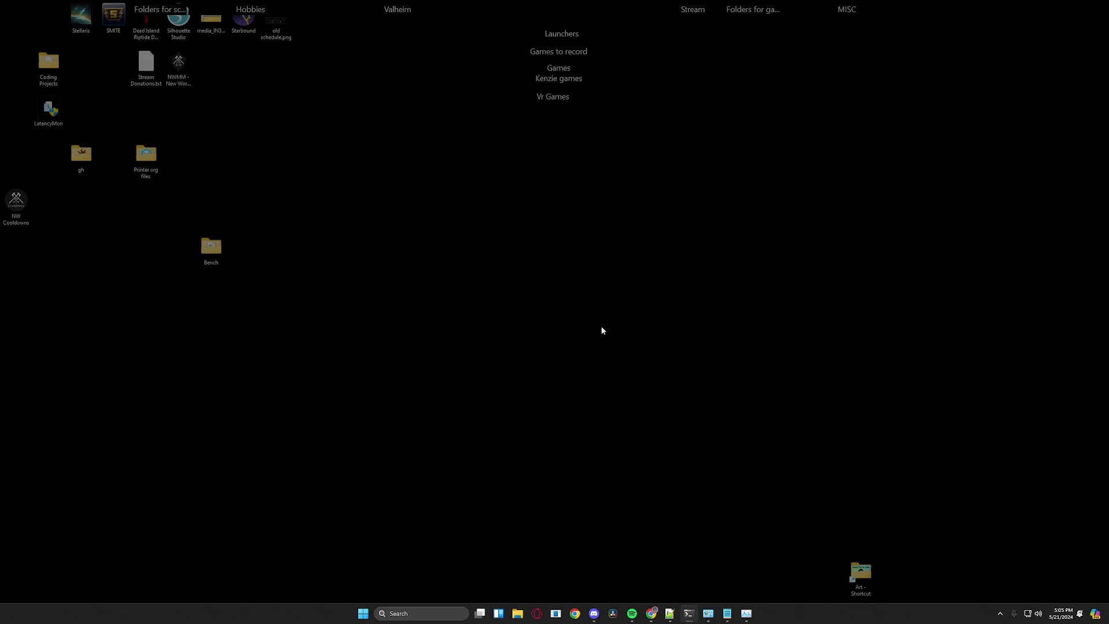
{"action": "key", "text": "alt+Tab"}
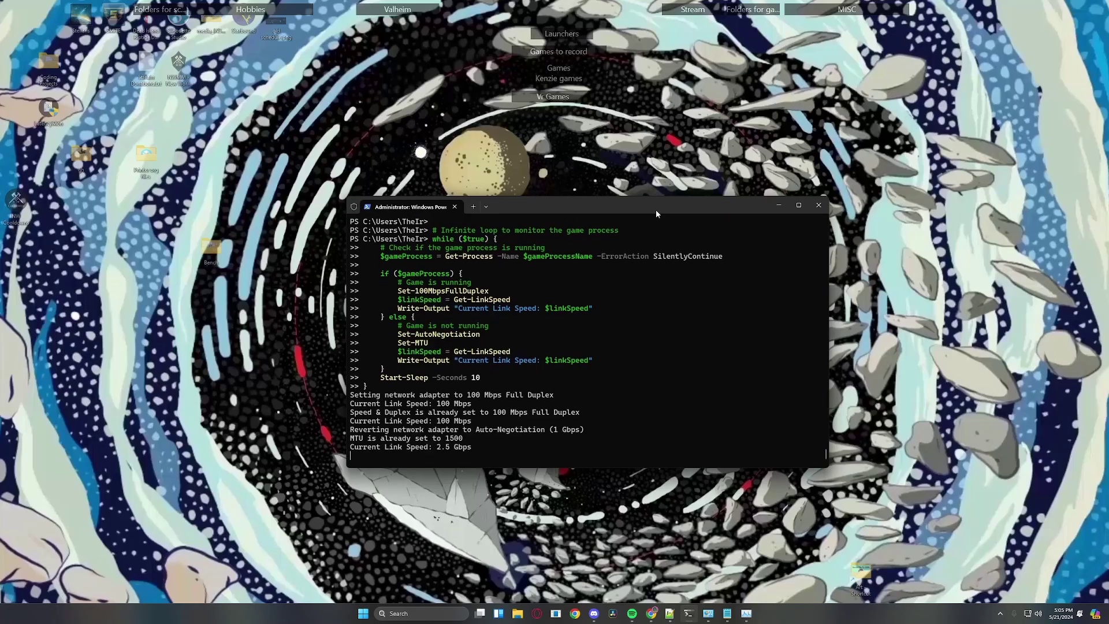
{"action": "left_click_drag", "start_coordinate": [490, 439], "coordinate": [350, 439]}
{"action": "left_click_drag", "start_coordinate": [484, 448], "coordinate": [350, 430]}
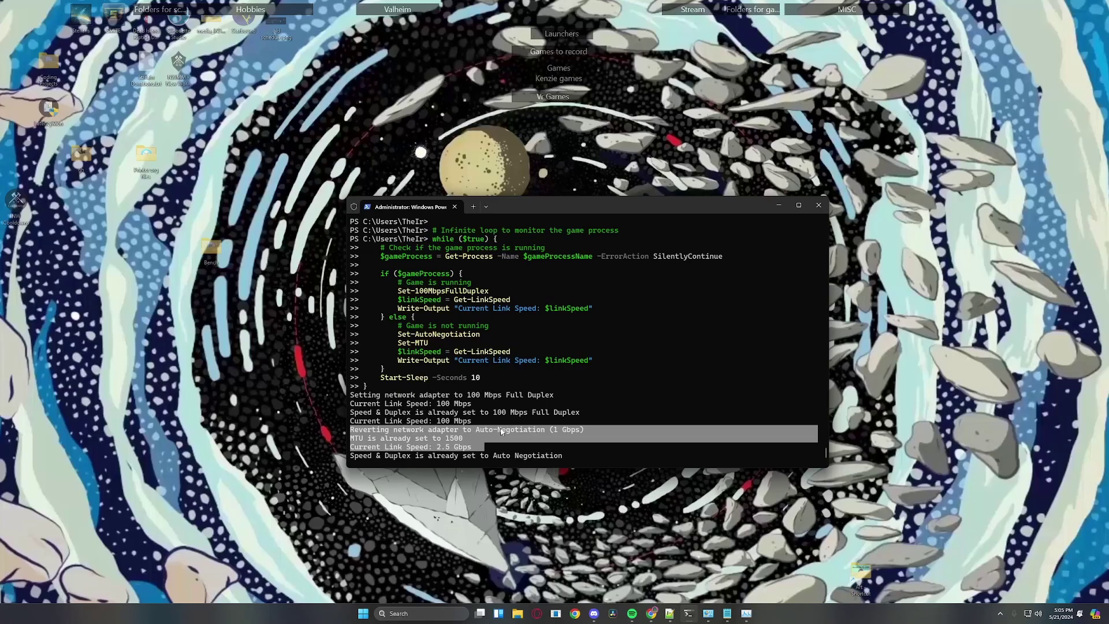
{"action": "left_click", "coordinate": [486, 445]}
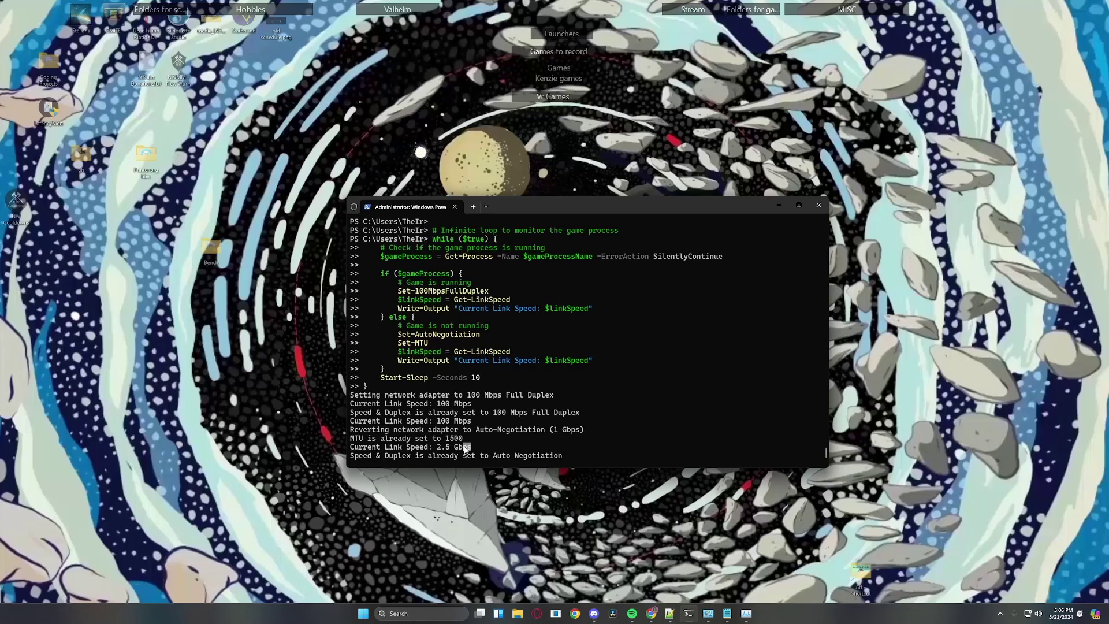
{"action": "left_click_drag", "start_coordinate": [469, 449], "coordinate": [349, 430]}
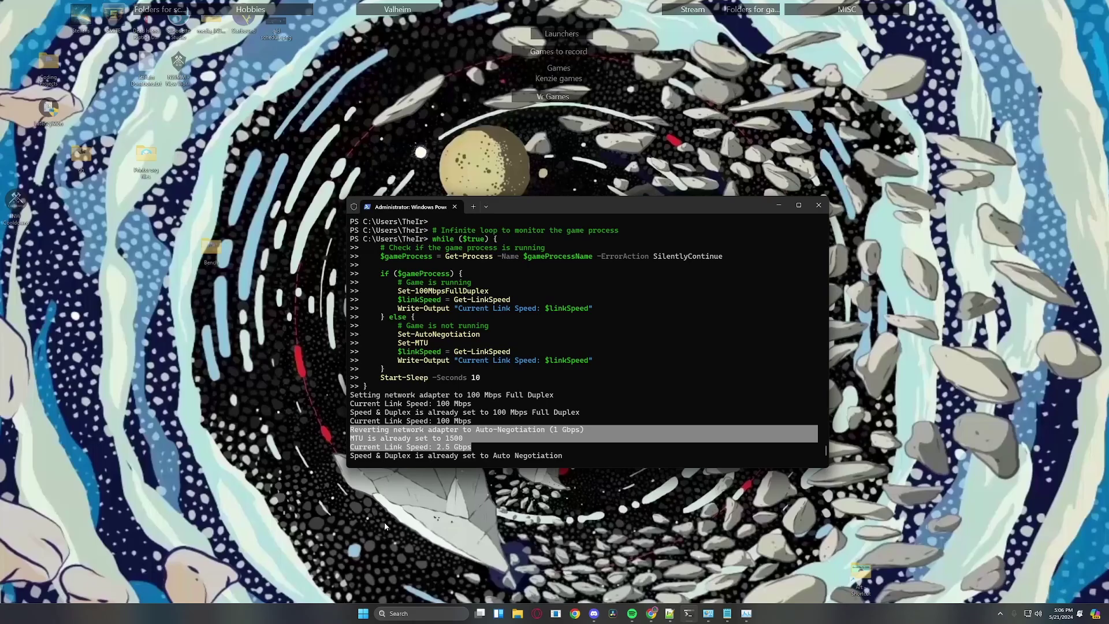
- Search for 'task scheduler' from the taskbar to launch Task Scheduler
{"action": "left_click", "coordinate": [402, 613]}
{"action": "type", "text": "task scheduler"}
{"action": "key", "text": "Escape"}
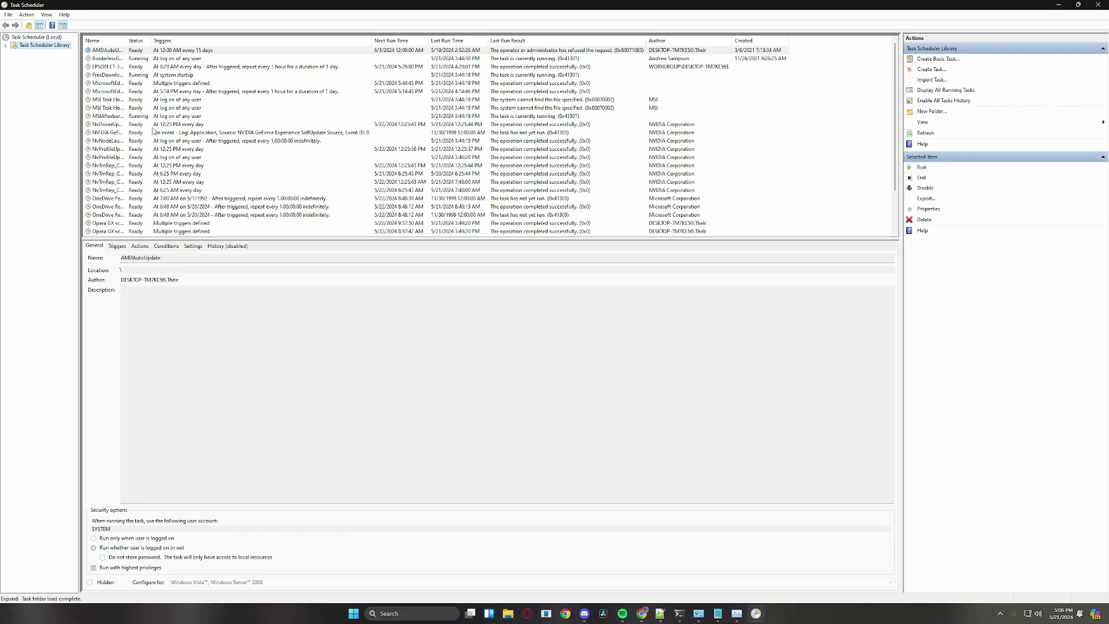
- Sort the library by name, open Overwatch Fix's properties to review them, then close them
{"action": "left_click", "coordinate": [114, 41]}
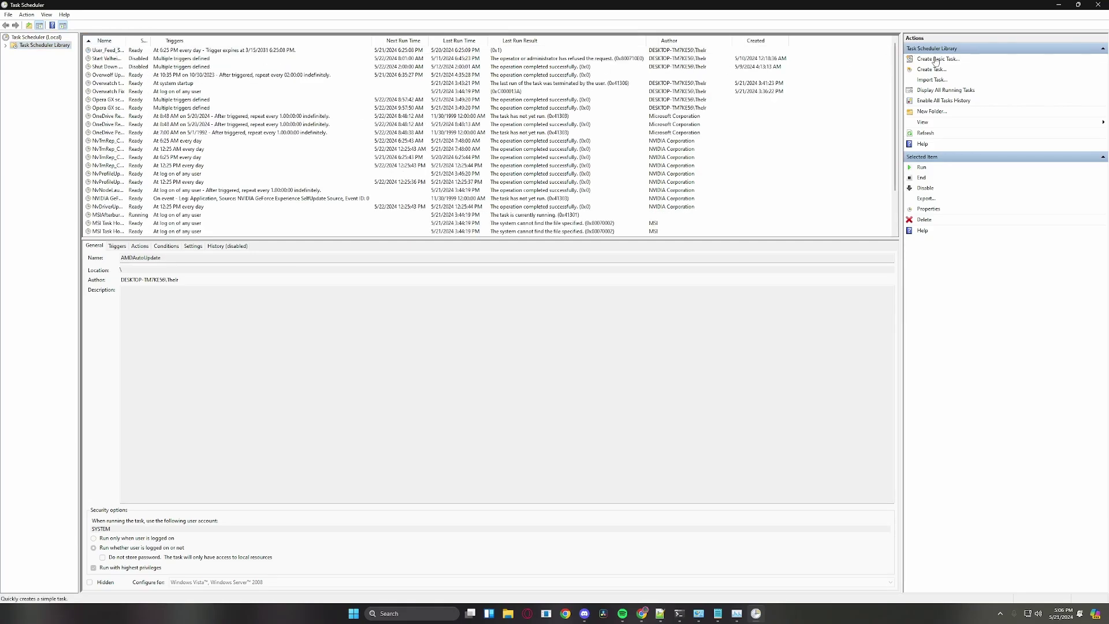
{"action": "left_click", "coordinate": [113, 92]}
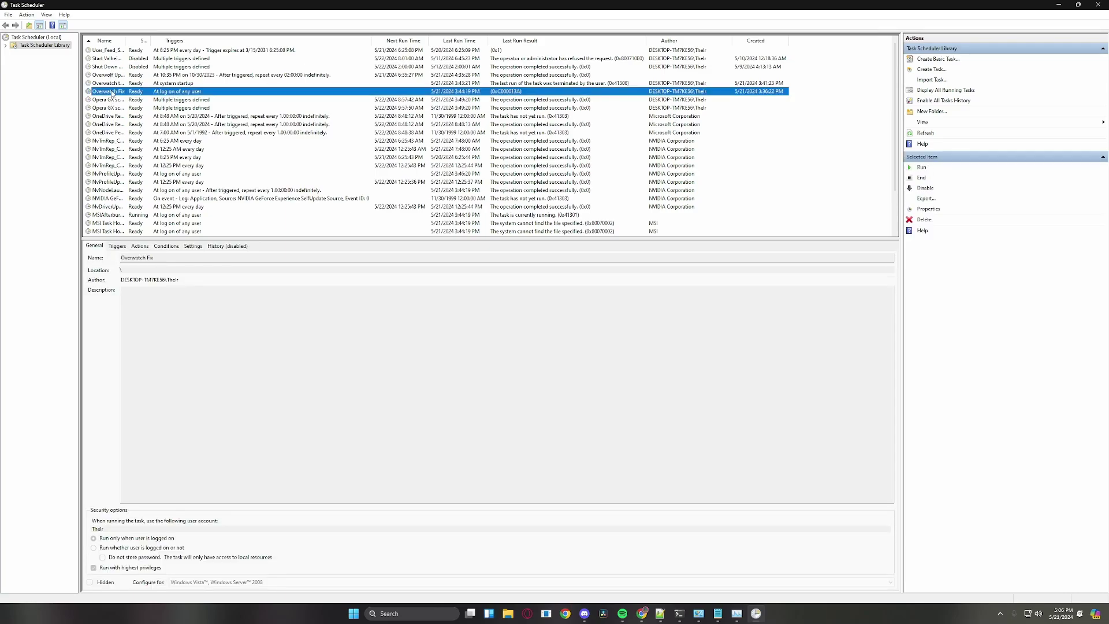
{"action": "double_click", "coordinate": [113, 93]}
{"action": "left_click_drag", "start_coordinate": [151, 74], "coordinate": [466, 278]}
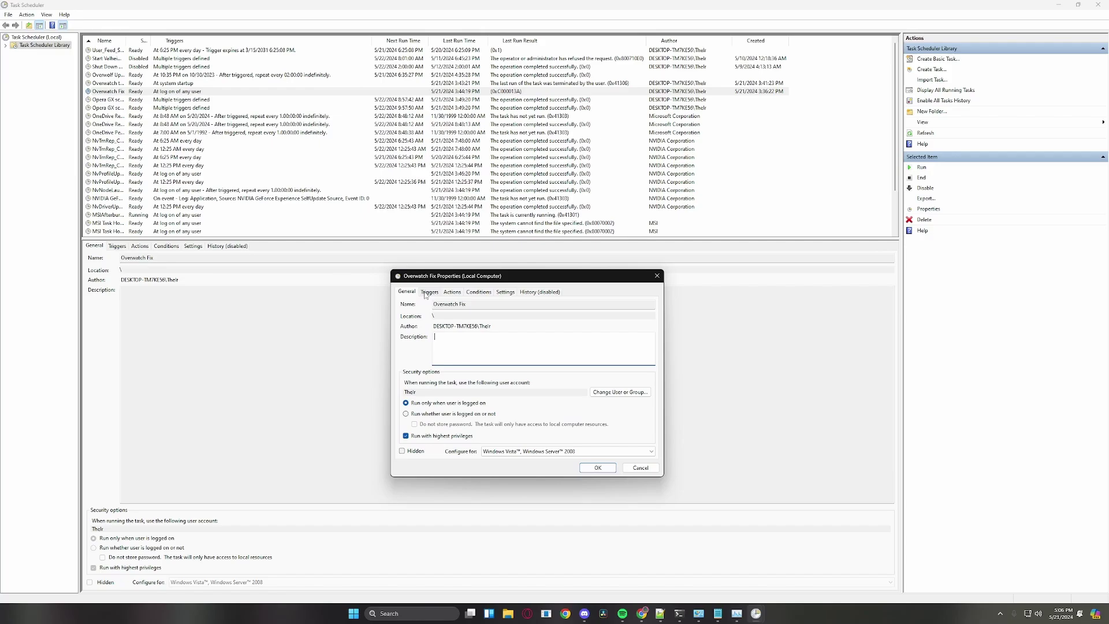
{"action": "left_click", "coordinate": [657, 276]}
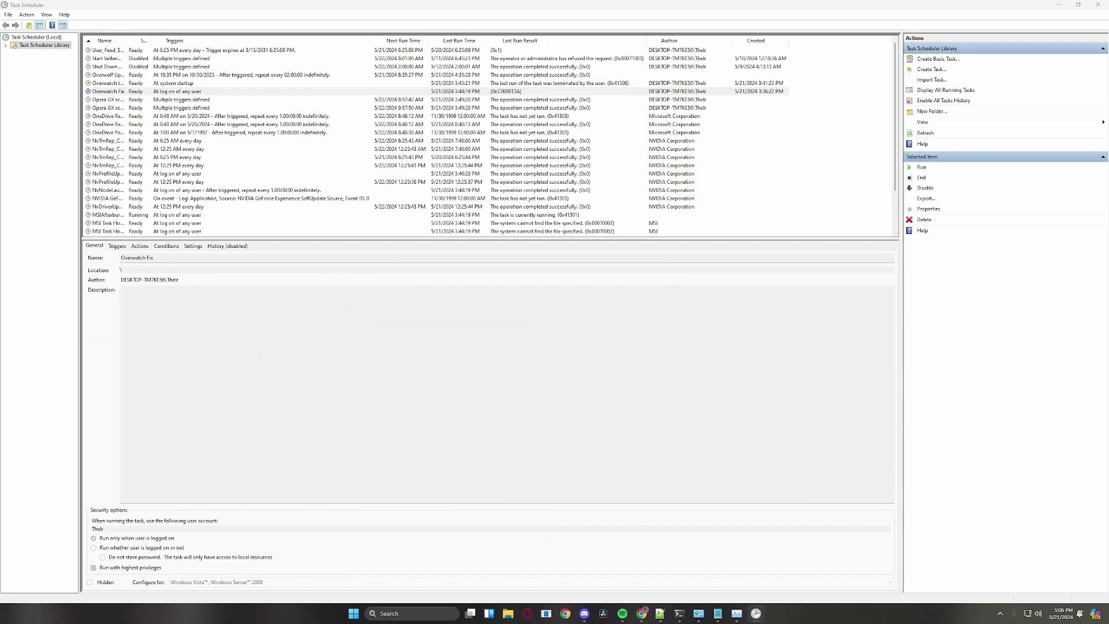
{"action": "left_click", "coordinate": [957, 60]}
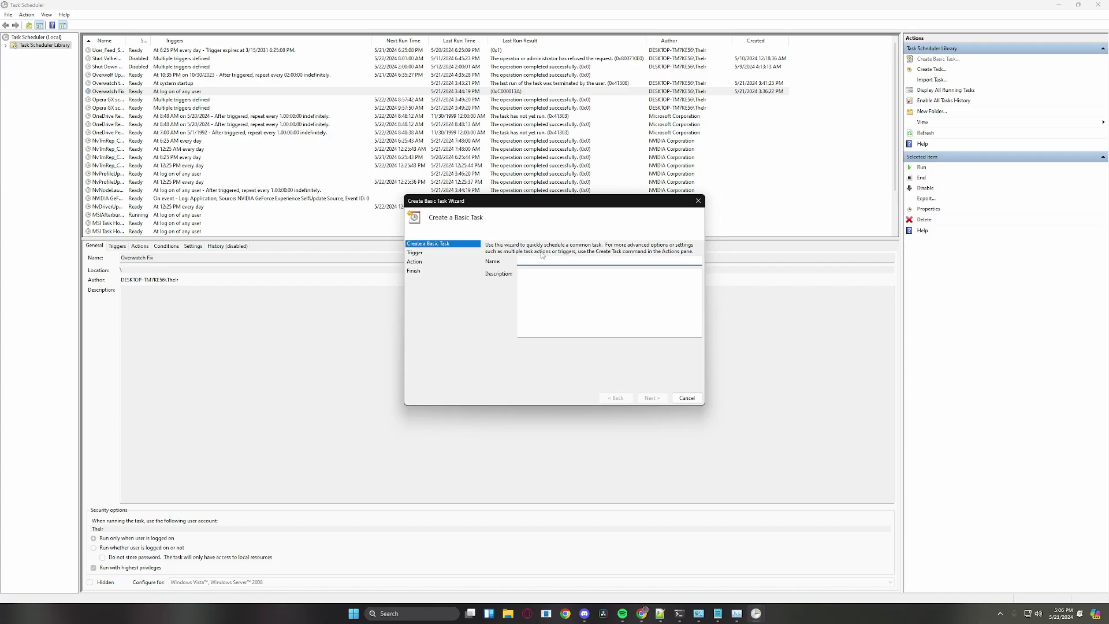
{"action": "type", "text": "Overwatch Fix"}
{"action": "key", "text": "Return"}
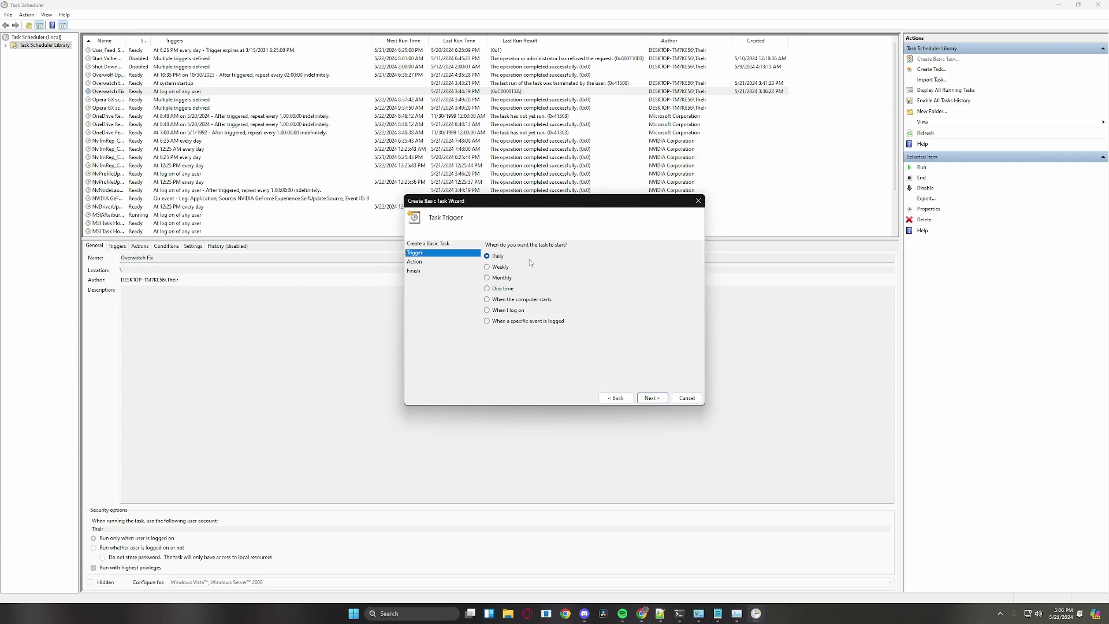
{"action": "left_click", "coordinate": [488, 311]}
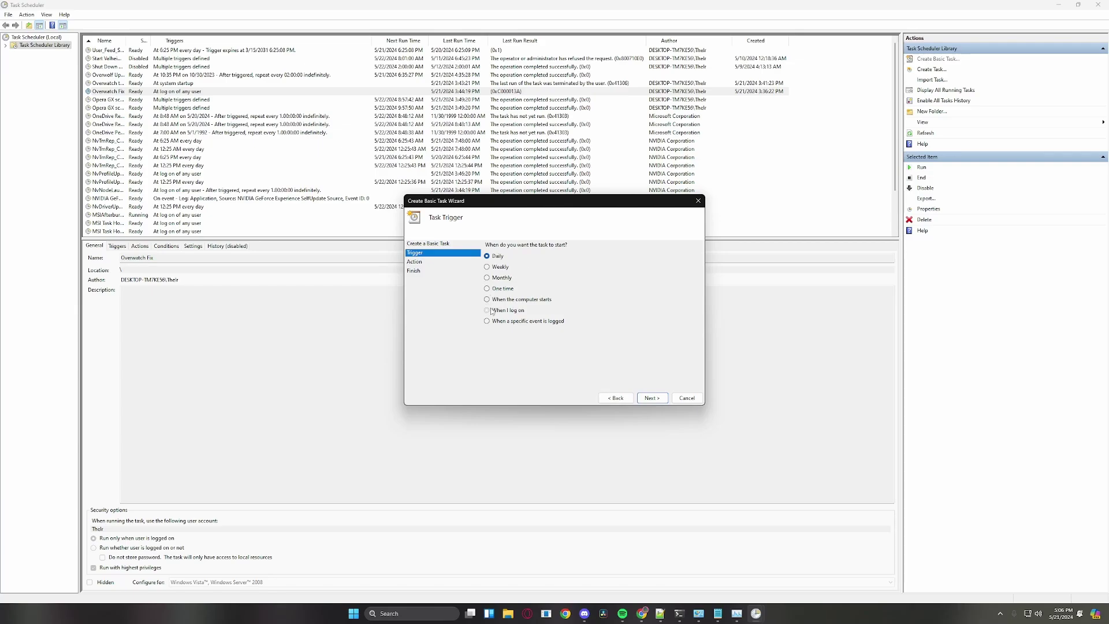
{"action": "left_click", "coordinate": [520, 300]}
{"action": "left_click", "coordinate": [509, 312]}
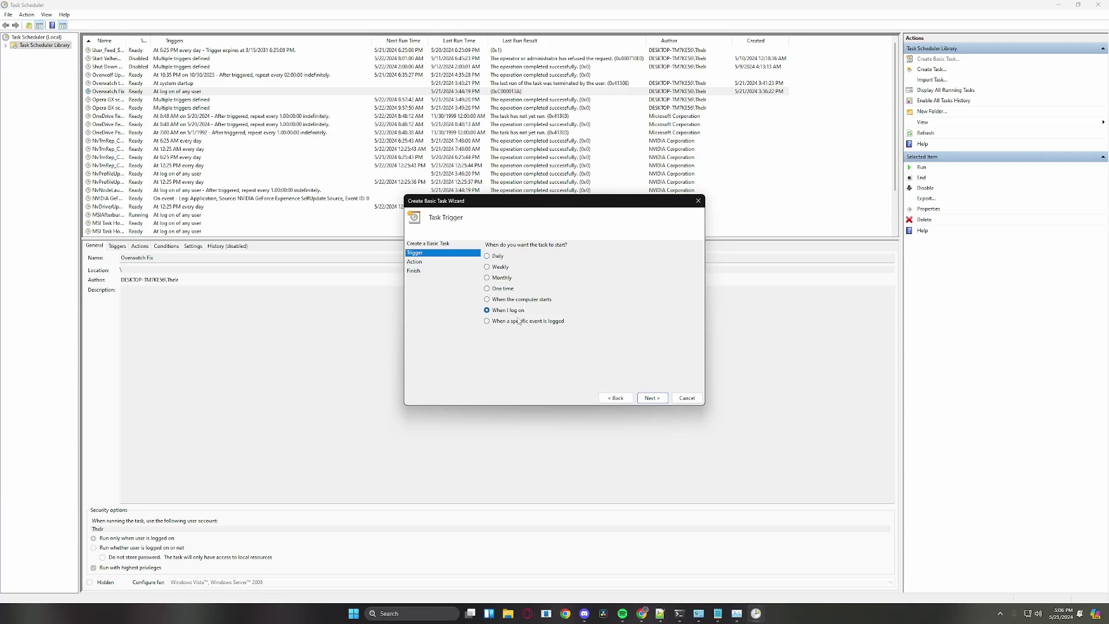
{"action": "left_click", "coordinate": [650, 398]}
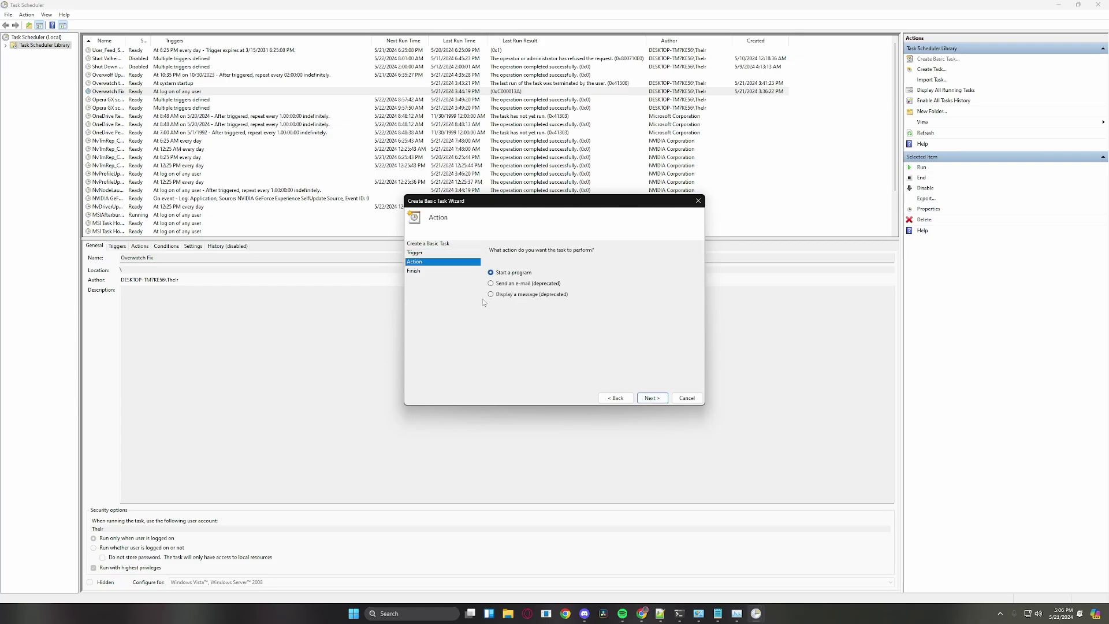
{"action": "left_click", "coordinate": [616, 398]}
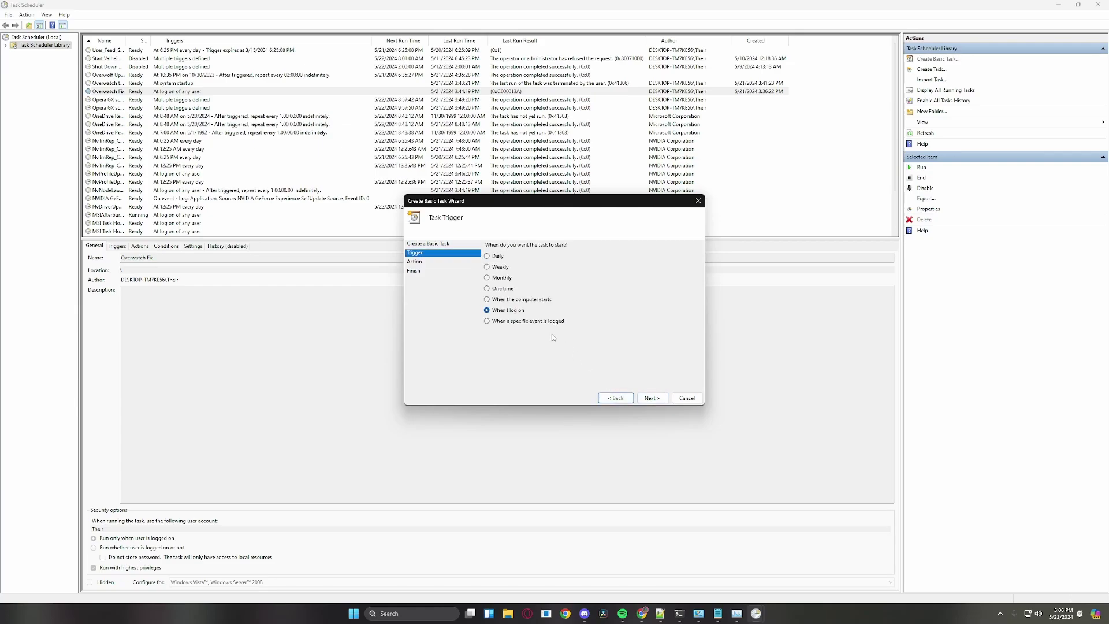
{"action": "left_click", "coordinate": [647, 398]}
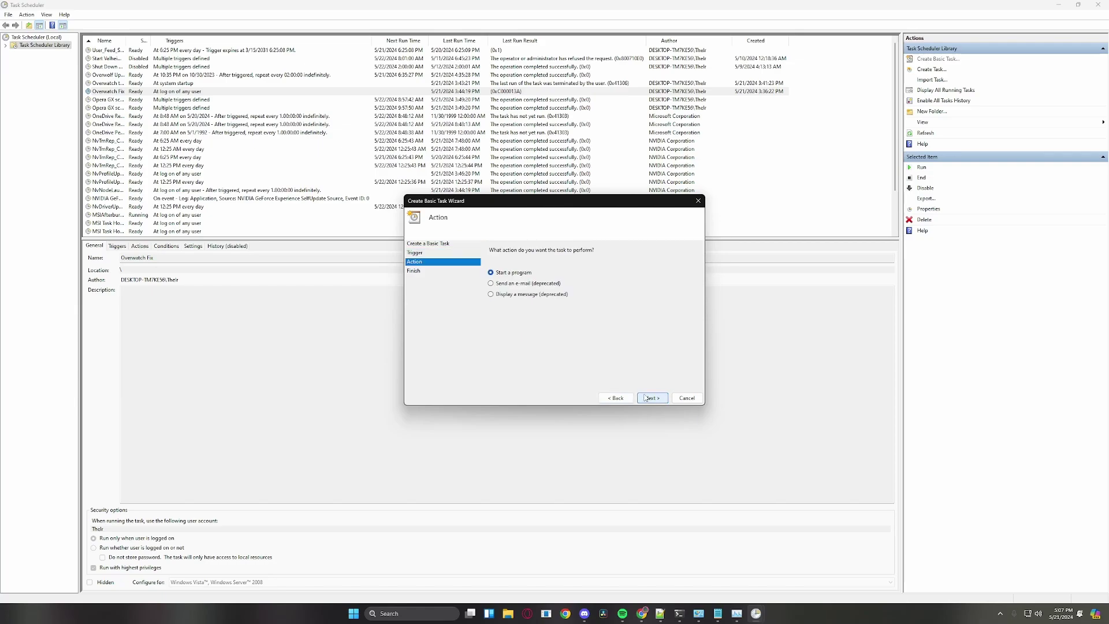
{"action": "left_click", "coordinate": [655, 399]}
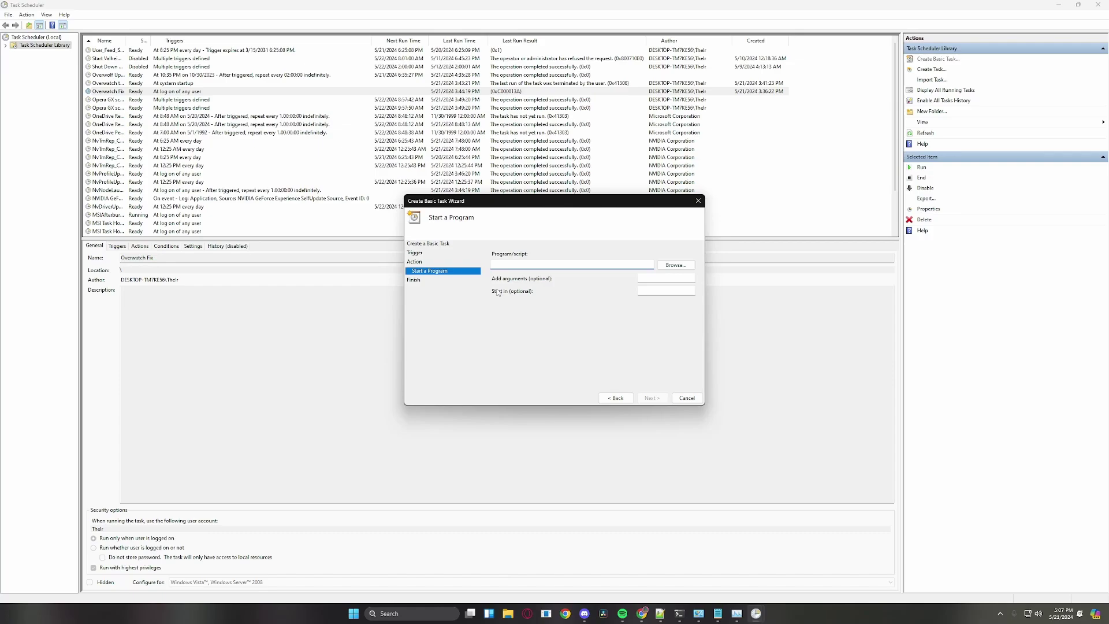
{"action": "left_click", "coordinate": [687, 398]}
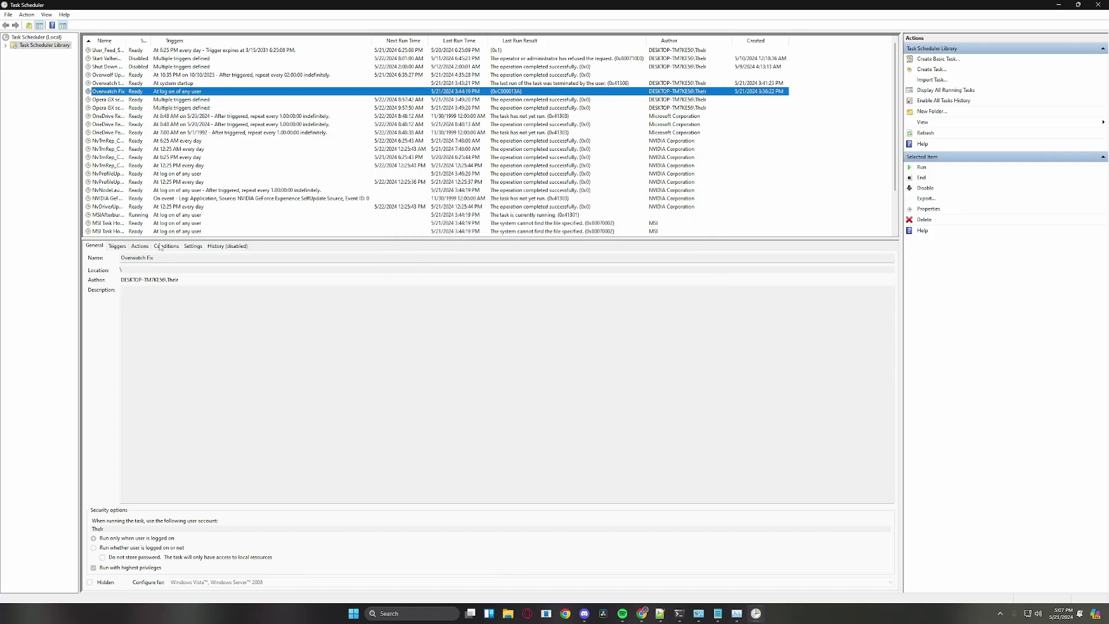
- Open the Overwatch Fix properties and inspect its At log on trigger settings
{"action": "key", "text": "Return"}
{"action": "left_click_drag", "start_coordinate": [550, 253], "coordinate": [489, 263]}
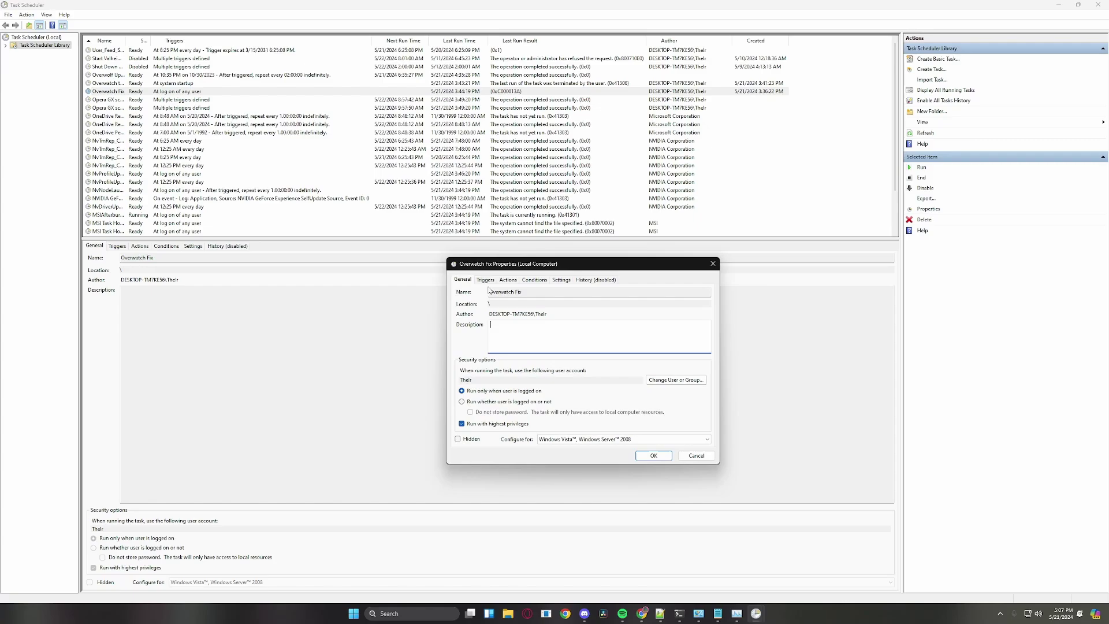
{"action": "left_click", "coordinate": [487, 281]}
{"action": "left_click", "coordinate": [512, 322]}
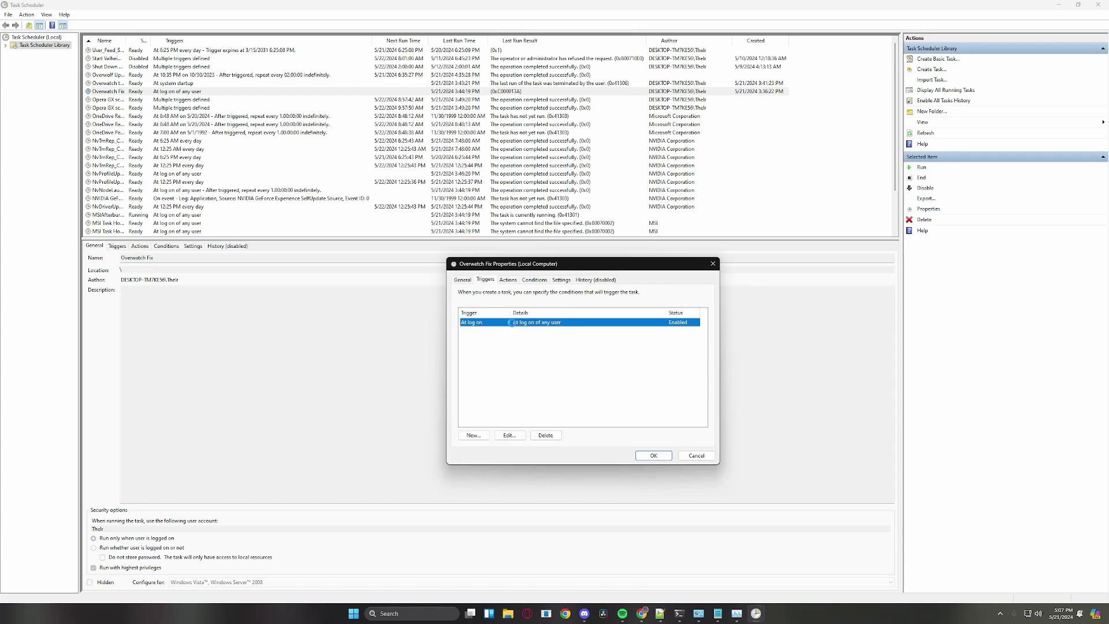
{"action": "double_click", "coordinate": [511, 322]}
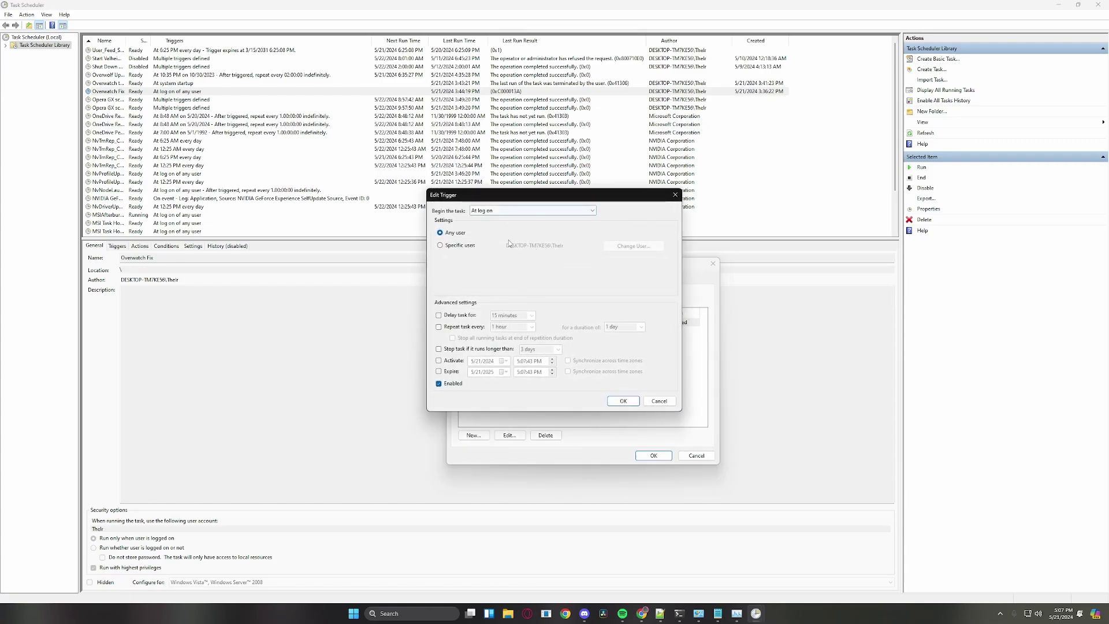
{"action": "left_click", "coordinate": [675, 194]}
- Open the Start a program action and examine its PowerShell arguments and start folder path
{"action": "left_click", "coordinate": [508, 280]}
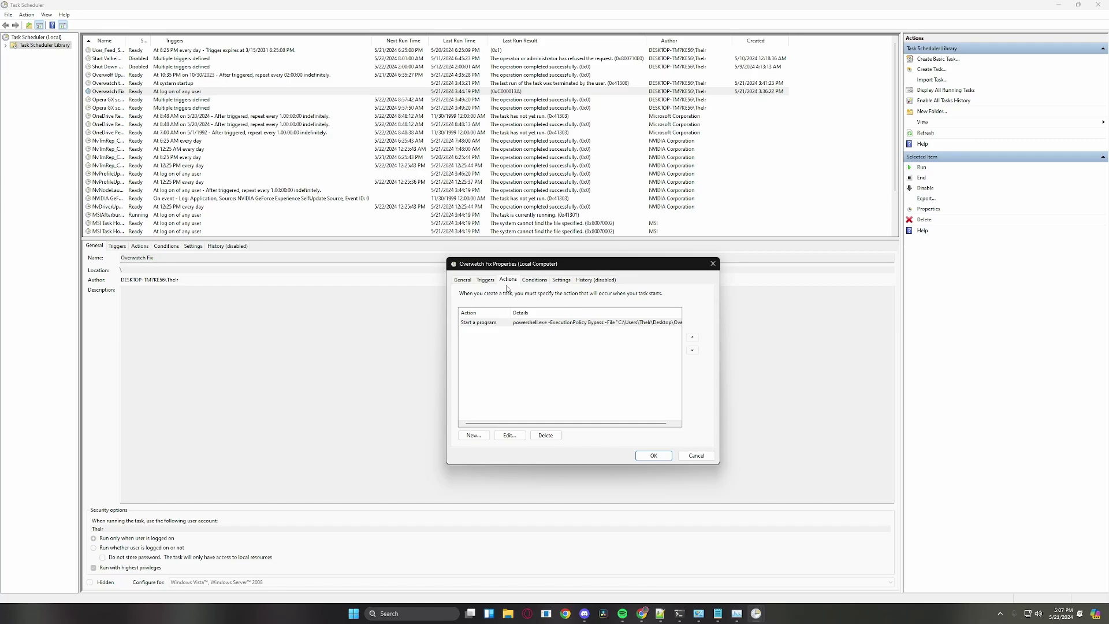
{"action": "left_click", "coordinate": [514, 323]}
{"action": "double_click", "coordinate": [514, 324]}
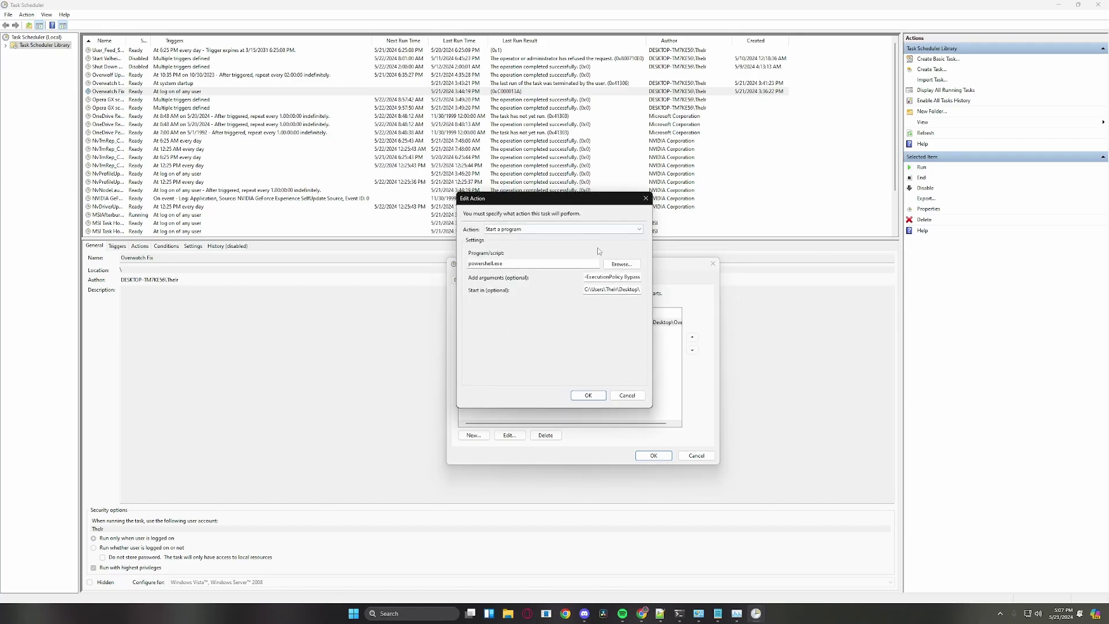
{"action": "left_click_drag", "start_coordinate": [587, 279], "coordinate": [650, 277]}
{"action": "key", "text": "alt+Tab"}
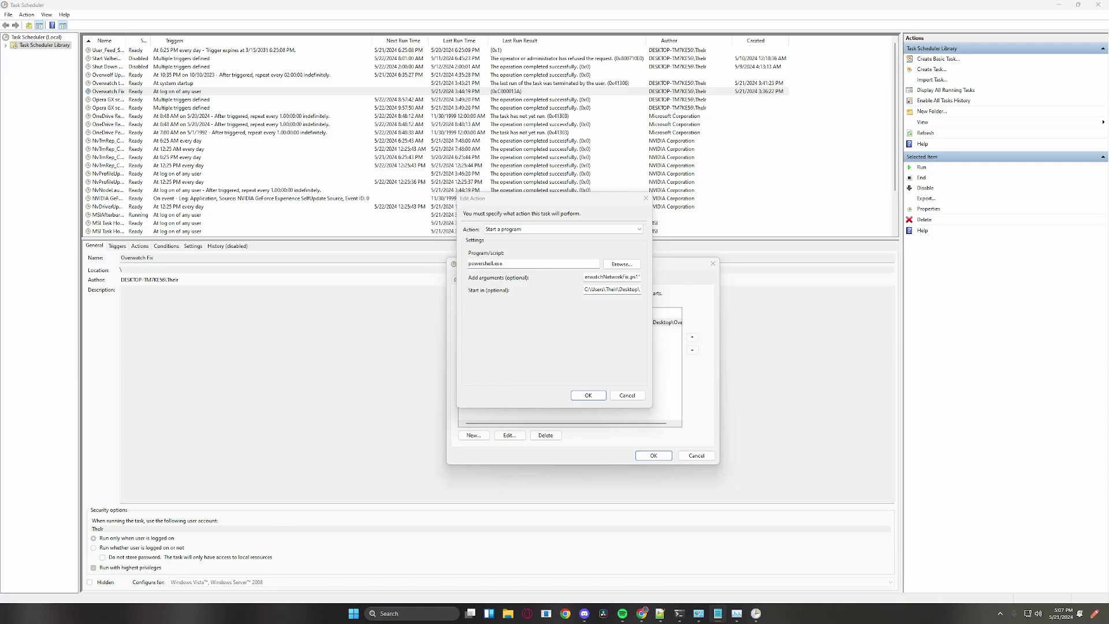
{"action": "left_click_drag", "start_coordinate": [585, 289], "coordinate": [641, 289]}
{"action": "key", "text": "alt+Tab"}
{"action": "left_click", "coordinate": [490, 337]}
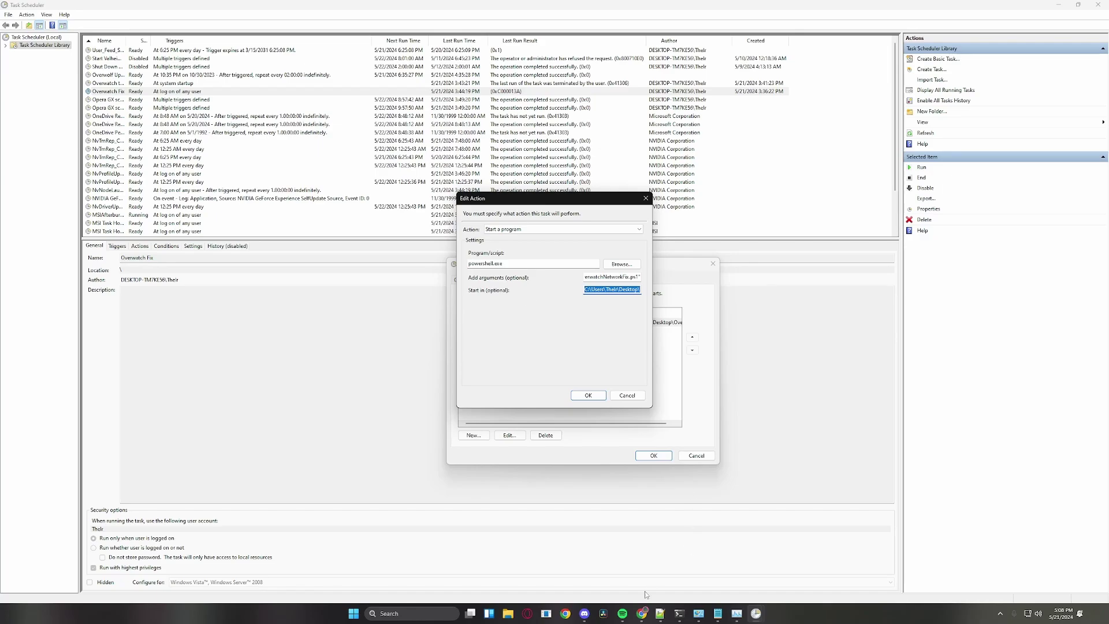
{"action": "left_click", "coordinate": [660, 614]}
- Scroll through OverwatchNetworkFix.ps1, then return to the Edit Action dialog
{"action": "scroll", "coordinate": [249, 193], "scroll_direction": "up", "scroll_amount": 10}
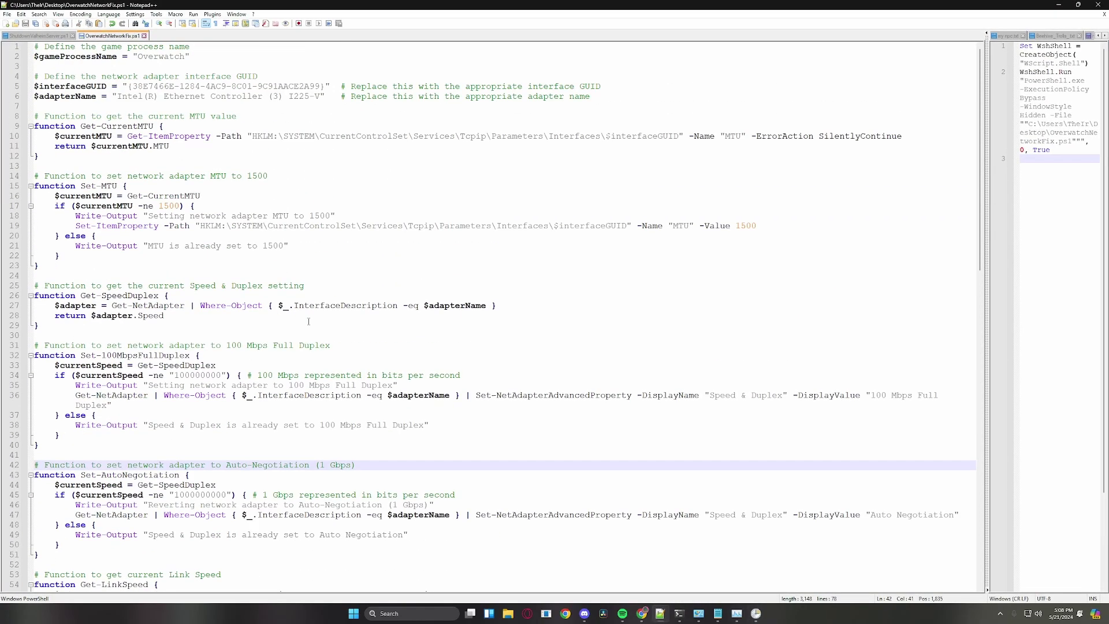
{"action": "scroll", "coordinate": [289, 305], "scroll_direction": "down", "scroll_amount": 20}
{"action": "scroll", "coordinate": [288, 306], "scroll_direction": "up", "scroll_amount": 15}
{"action": "scroll", "coordinate": [288, 306], "scroll_direction": "up", "scroll_amount": 10}
{"action": "scroll", "coordinate": [285, 304], "scroll_direction": "down", "scroll_amount": 11}
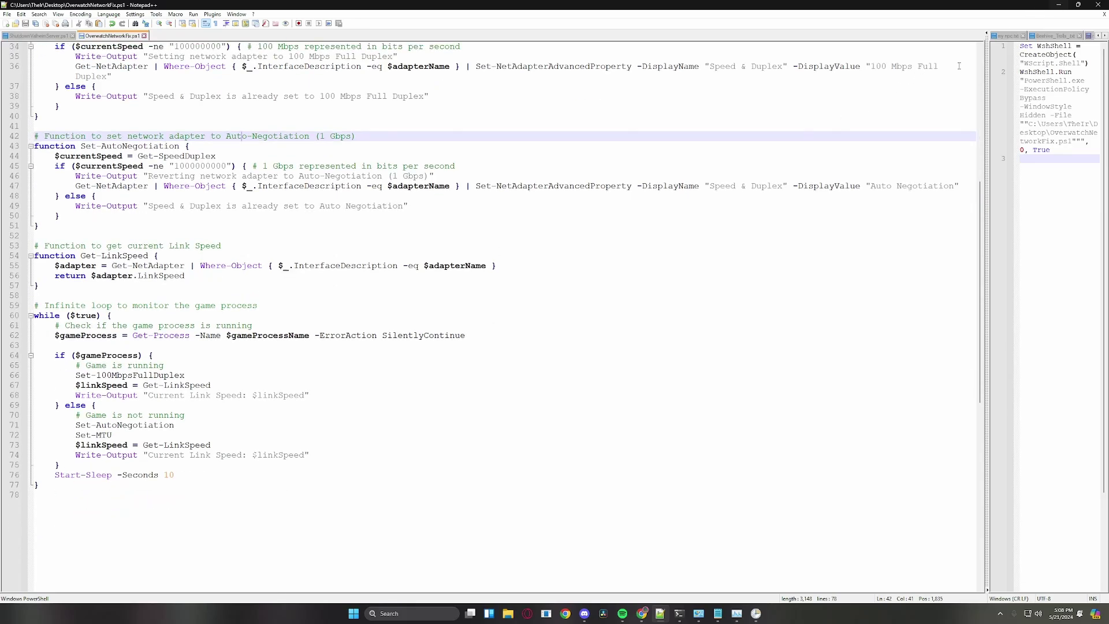
{"action": "scroll", "coordinate": [200, 189], "scroll_direction": "up", "scroll_amount": 6}
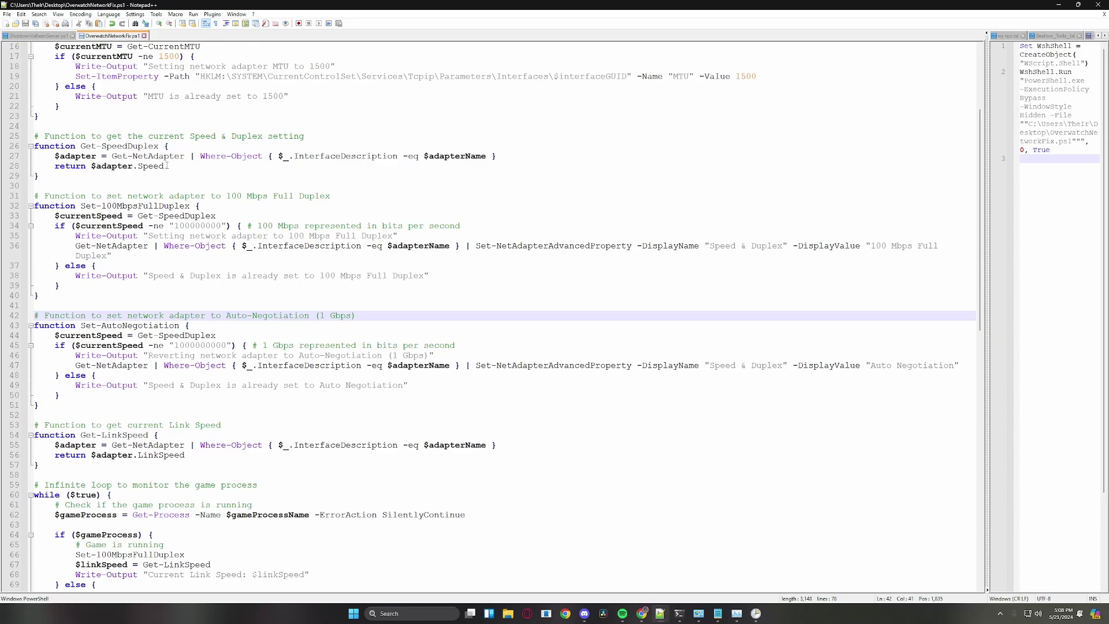
{"action": "scroll", "coordinate": [135, 166], "scroll_direction": "down", "scroll_amount": 13}
{"action": "scroll", "coordinate": [146, 276], "scroll_direction": "up", "scroll_amount": 10}
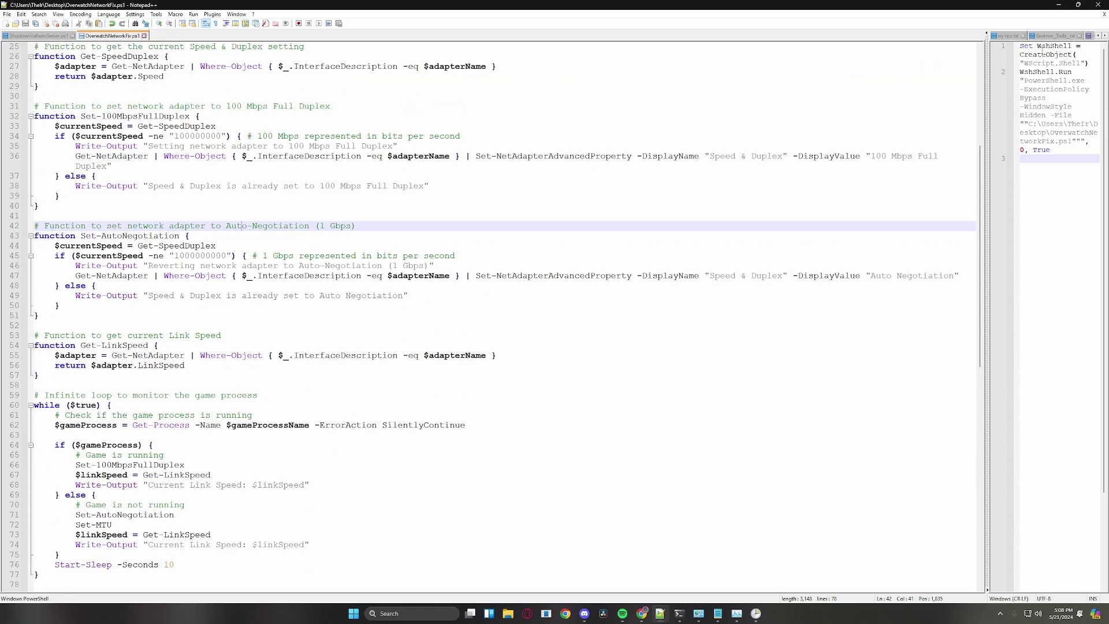
{"action": "key", "text": "alt+Tab"}
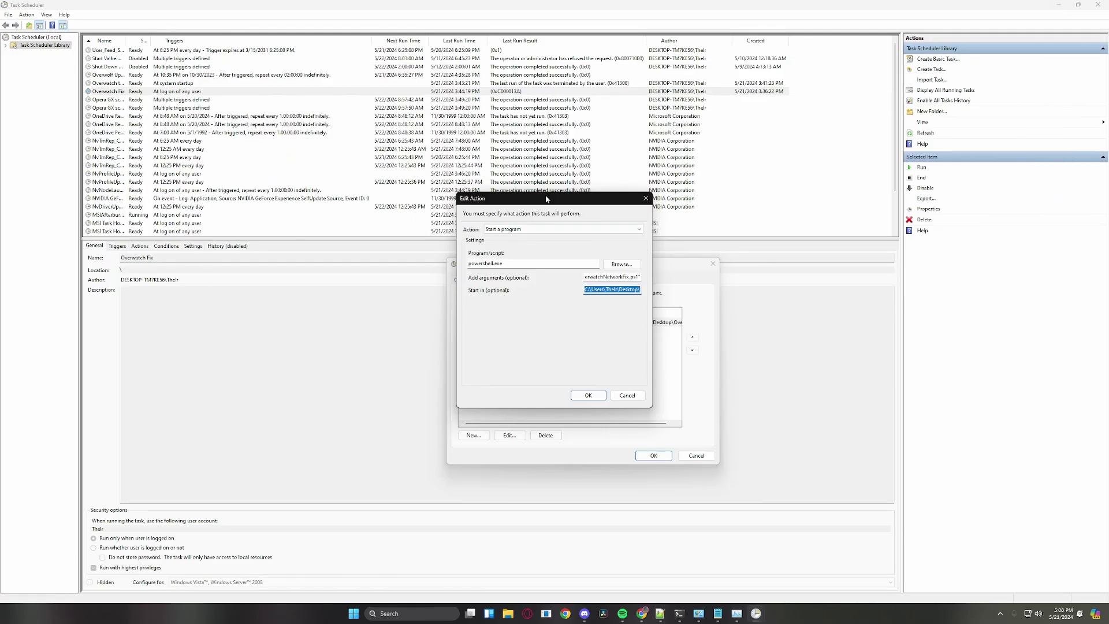
- Move the Edit Action dialog aside and inspect the Start in folder path and its user folder
{"action": "left_click_drag", "start_coordinate": [546, 198], "coordinate": [335, 258]}
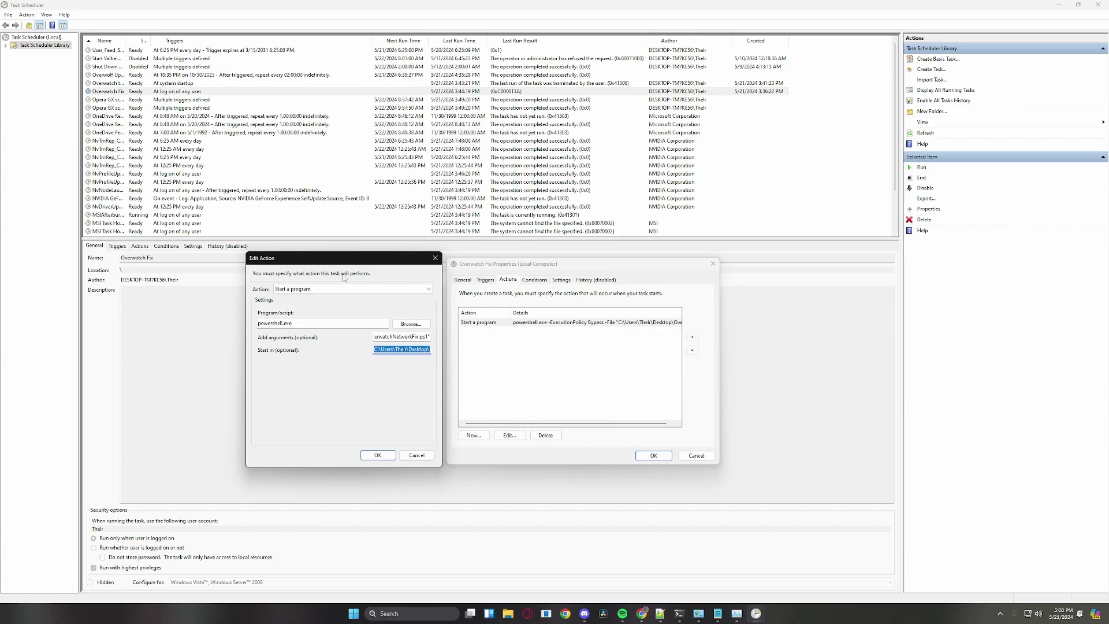
{"action": "left_click_drag", "start_coordinate": [374, 349], "coordinate": [430, 344]}
{"action": "left_click", "coordinate": [377, 350]}
{"action": "left_click_drag", "start_coordinate": [376, 350], "coordinate": [430, 349]}
{"action": "left_click", "coordinate": [395, 351]}
{"action": "left_click_drag", "start_coordinate": [395, 349], "coordinate": [408, 350]}
{"action": "left_click", "coordinate": [406, 350]}
- Select and review the Add arguments value up to the script file name
{"action": "left_click_drag", "start_coordinate": [428, 336], "coordinate": [389, 336]}
{"action": "left_click", "coordinate": [390, 336]}
{"action": "key", "text": "ctrl+a"}
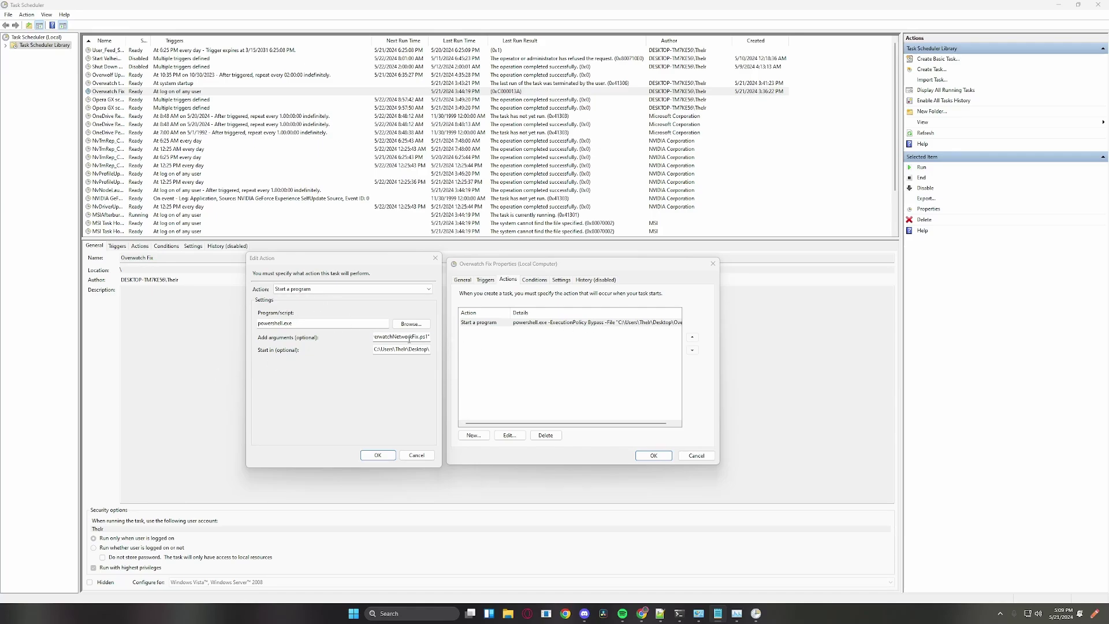
{"action": "left_click_drag", "start_coordinate": [430, 336], "coordinate": [397, 340]}
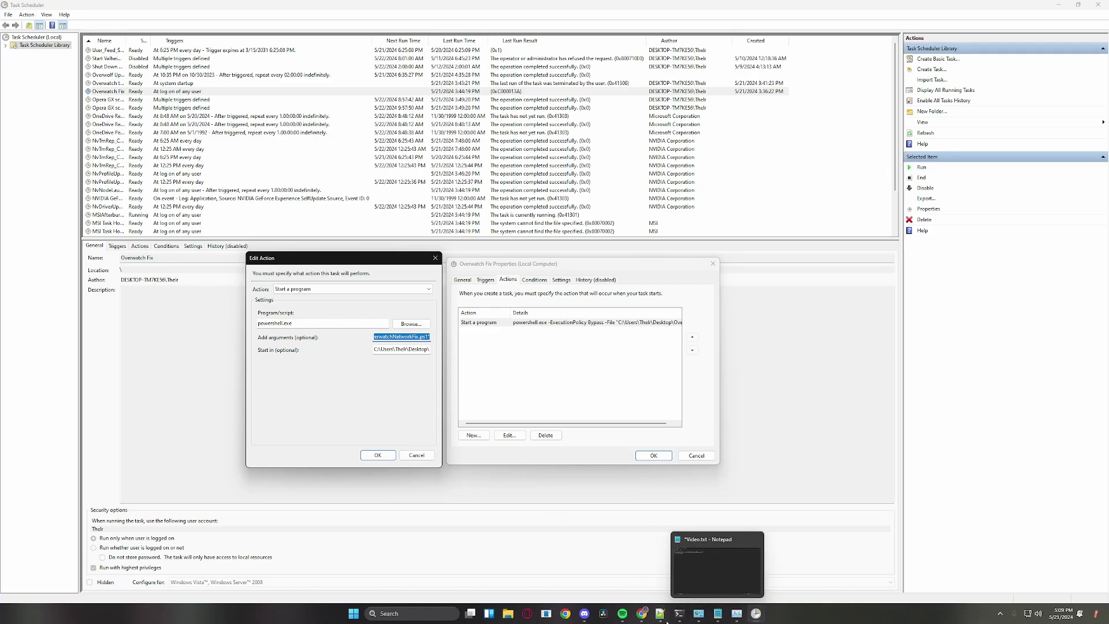
- Add the -ExecutionPolicy Bypass -File arguments as line 86 of OverwatchNetworkFix.ps1
{"action": "mouse_move", "coordinate": [659, 614]}
{"action": "left_click", "coordinate": [616, 549]}
{"action": "scroll", "coordinate": [433, 310], "scroll_direction": "down", "scroll_amount": 15}
{"action": "left_click", "coordinate": [169, 244]}
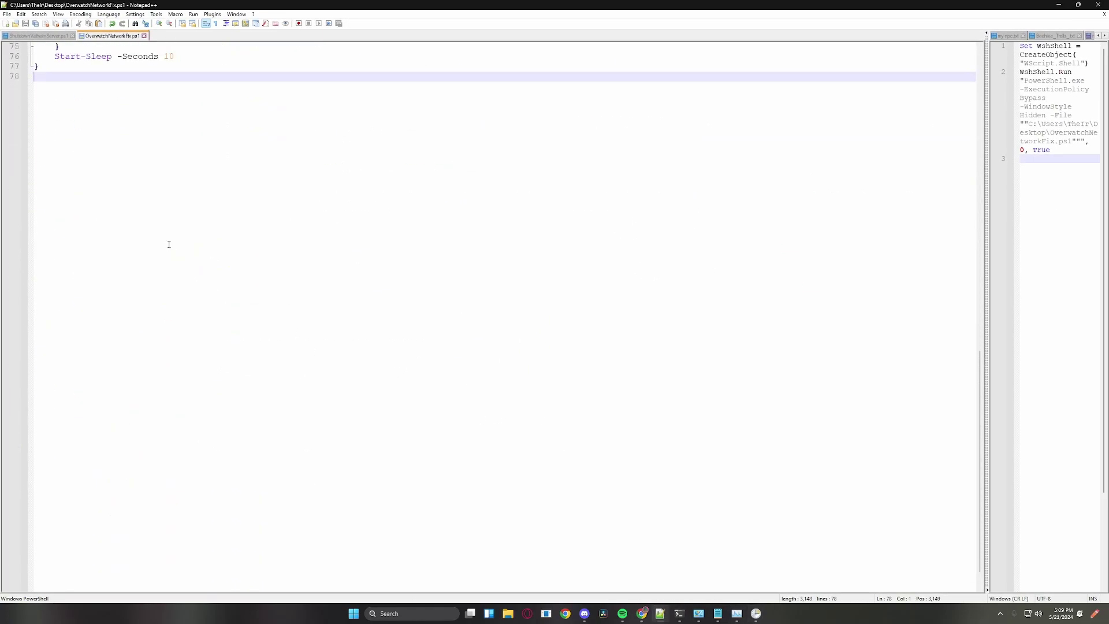
{"action": "key", "text": "Return"}
{"action": "key", "text": "Return"}
{"action": "key", "text": "Return"}
{"action": "key", "text": "Return"}
{"action": "key", "text": "Return"}
{"action": "key", "text": "Return"}
{"action": "key", "text": "Return"}
{"action": "key", "text": "Return"}
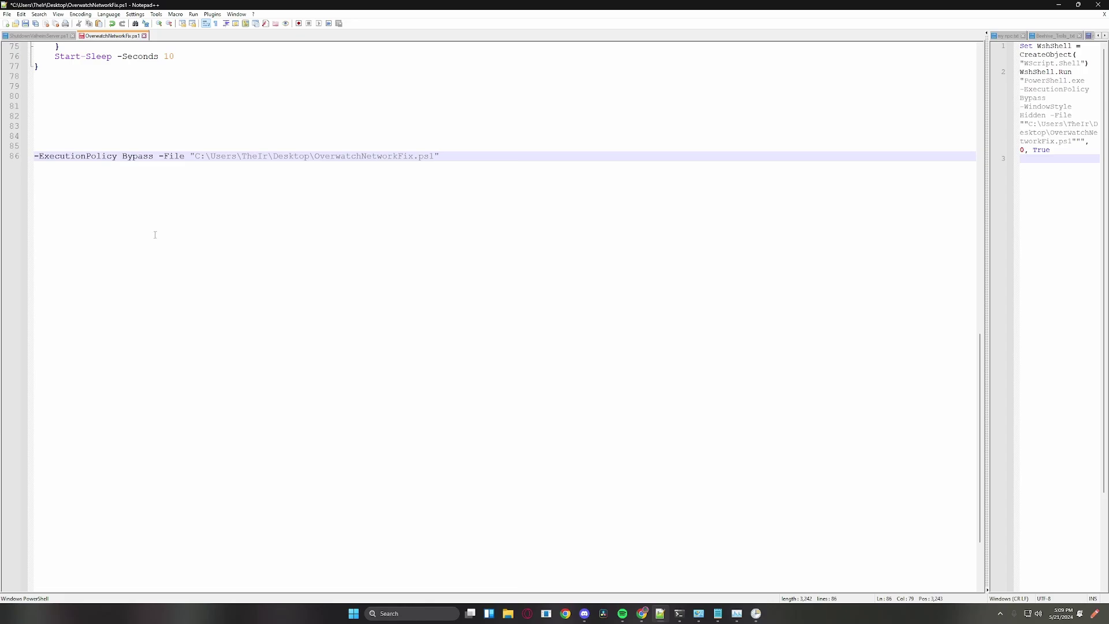
{"action": "left_click_drag", "start_coordinate": [43, 157], "coordinate": [435, 156]}
{"action": "left_click", "coordinate": [434, 156]}
{"action": "left_click", "coordinate": [457, 158]}
- Check the script's end, then minimize Notepad++ and Task Scheduler to show the desktop
{"action": "scroll", "coordinate": [443, 314], "scroll_direction": "up", "scroll_amount": 20}
{"action": "scroll", "coordinate": [285, 192], "scroll_direction": "down", "scroll_amount": 17}
{"action": "scroll", "coordinate": [285, 192], "scroll_direction": "down", "scroll_amount": 8}
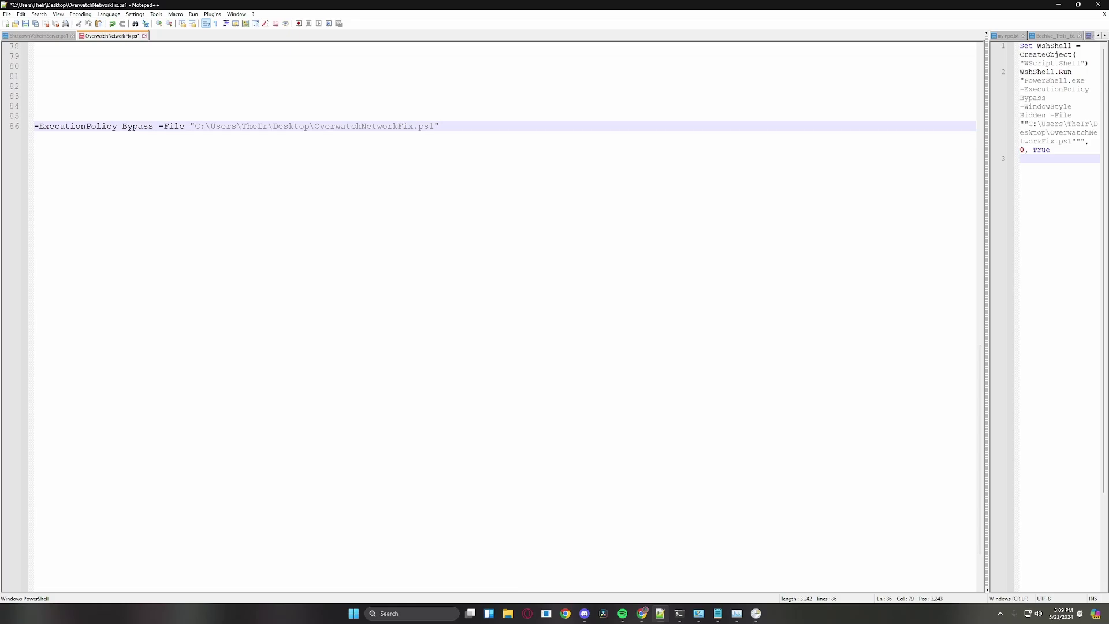
{"action": "left_click", "coordinate": [1059, 5]}
{"action": "left_click", "coordinate": [1055, 6]}
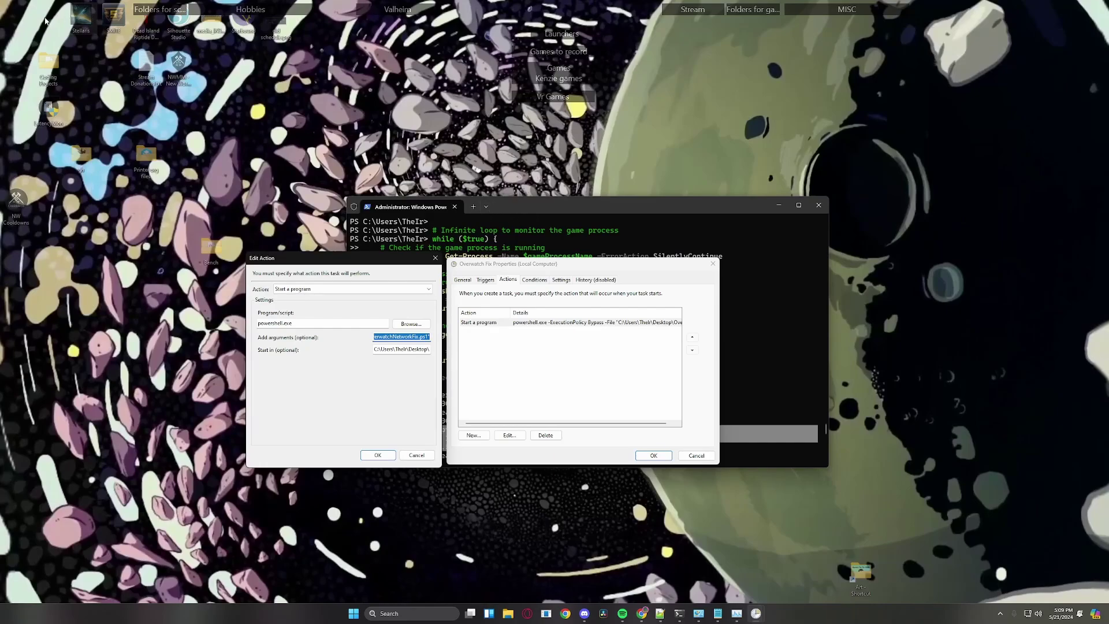
- Move the Overwatch script icon to the desktop's top-left and copy its full path
{"action": "left_click", "coordinate": [128, 92]}
{"action": "left_click_drag", "start_coordinate": [97, 90], "coordinate": [25, 21]}
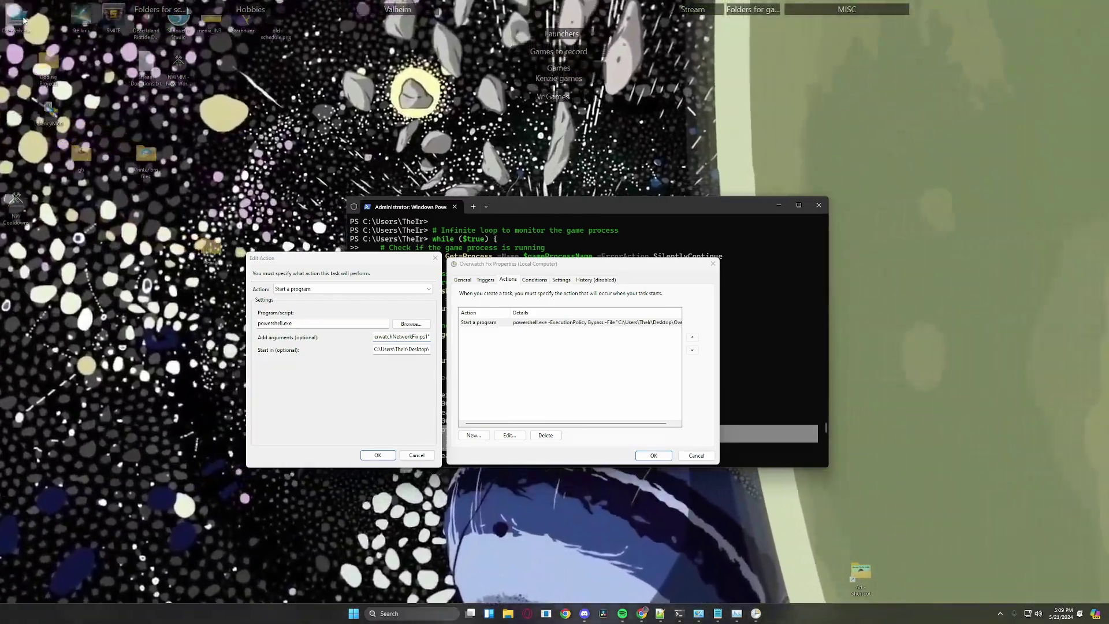
{"action": "right_click", "coordinate": [24, 20]}
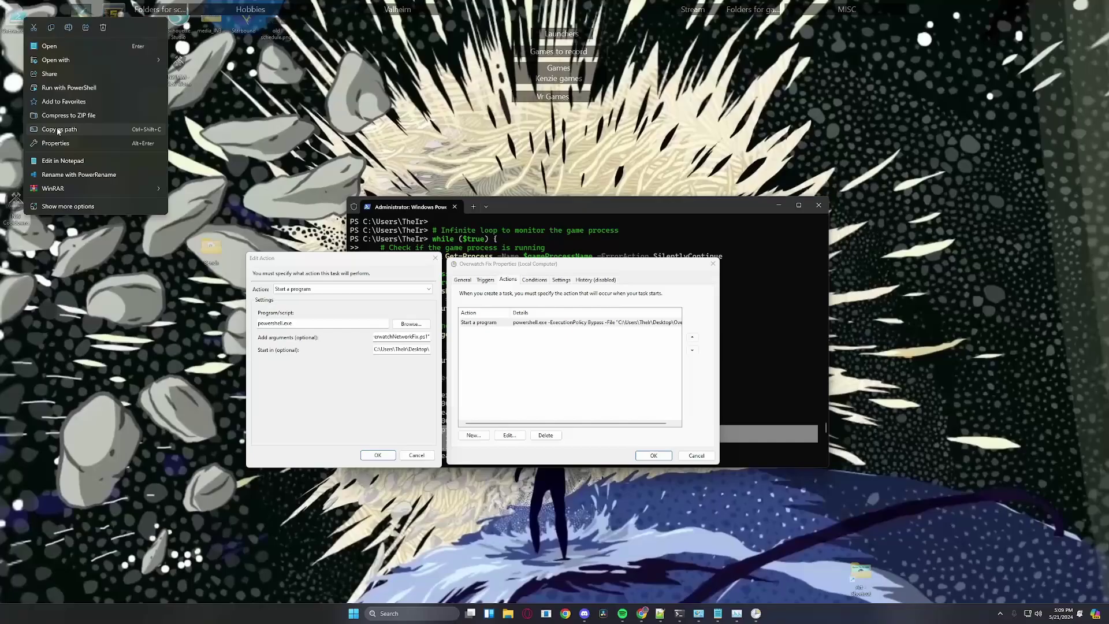
{"action": "left_click", "coordinate": [70, 131]}
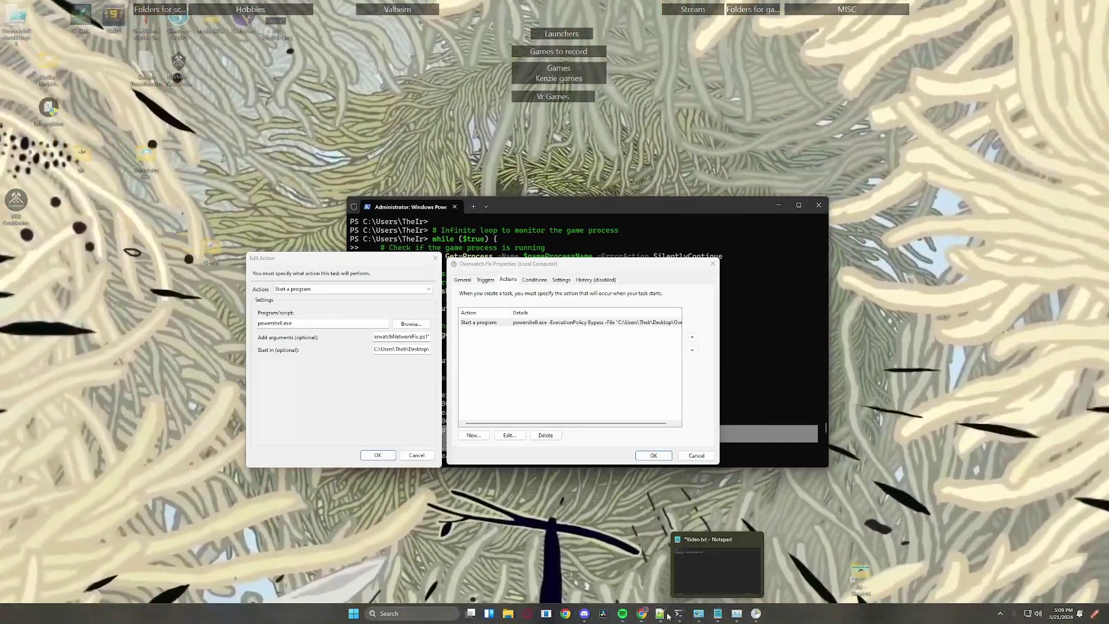
- Compare the copied path with the quoted path on line 86, then minimize Notepad++
{"action": "left_click", "coordinate": [668, 617]}
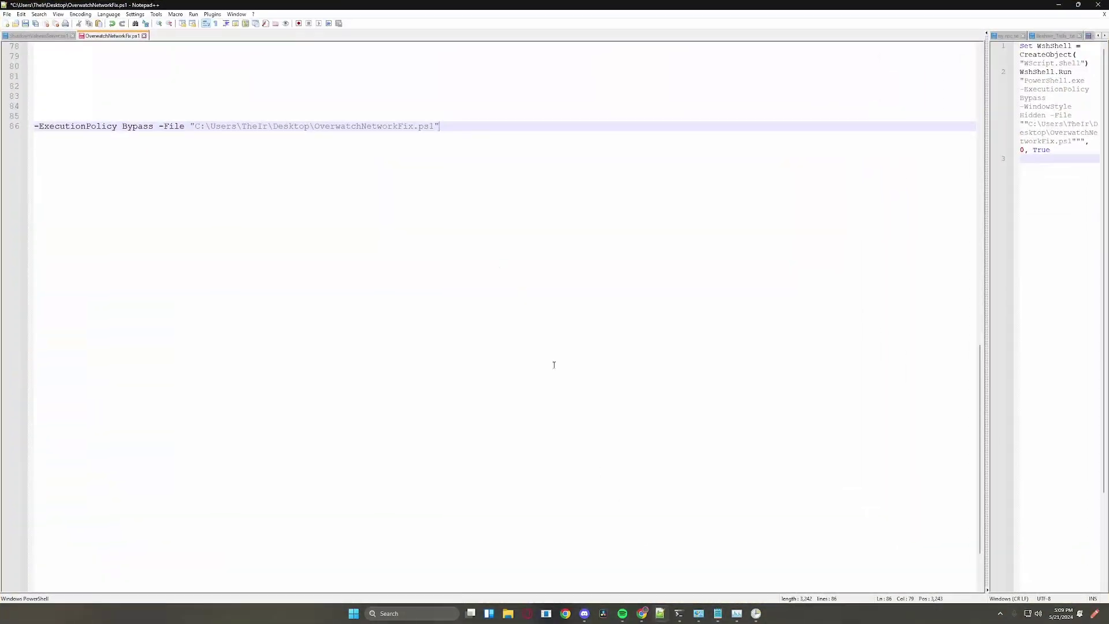
{"action": "left_click_drag", "start_coordinate": [192, 126], "coordinate": [431, 125]}
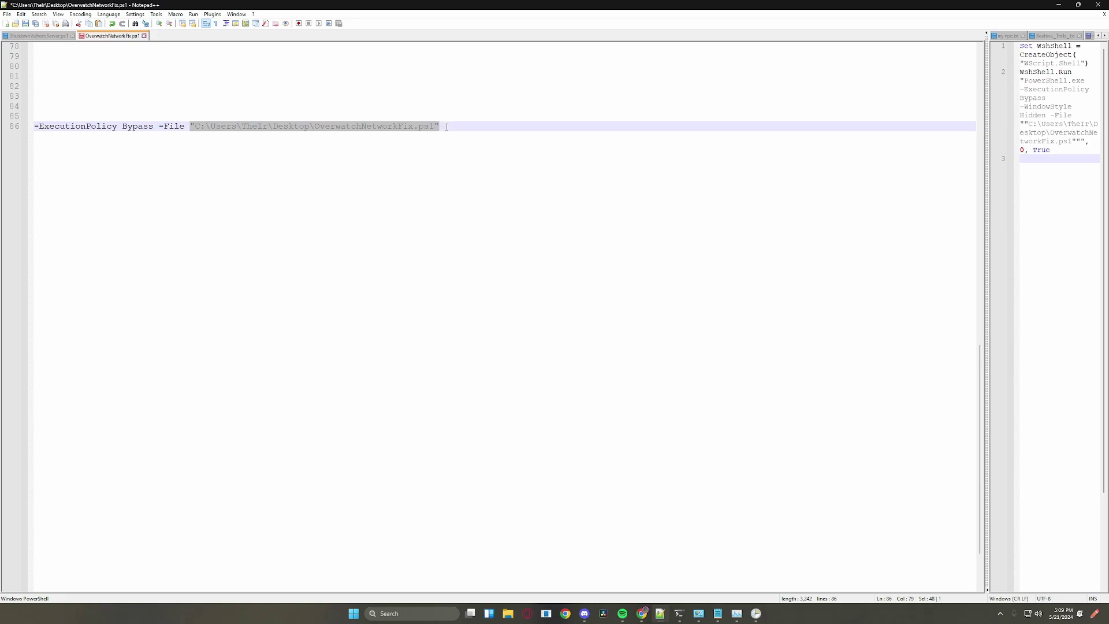
{"action": "left_click", "coordinate": [536, 194]}
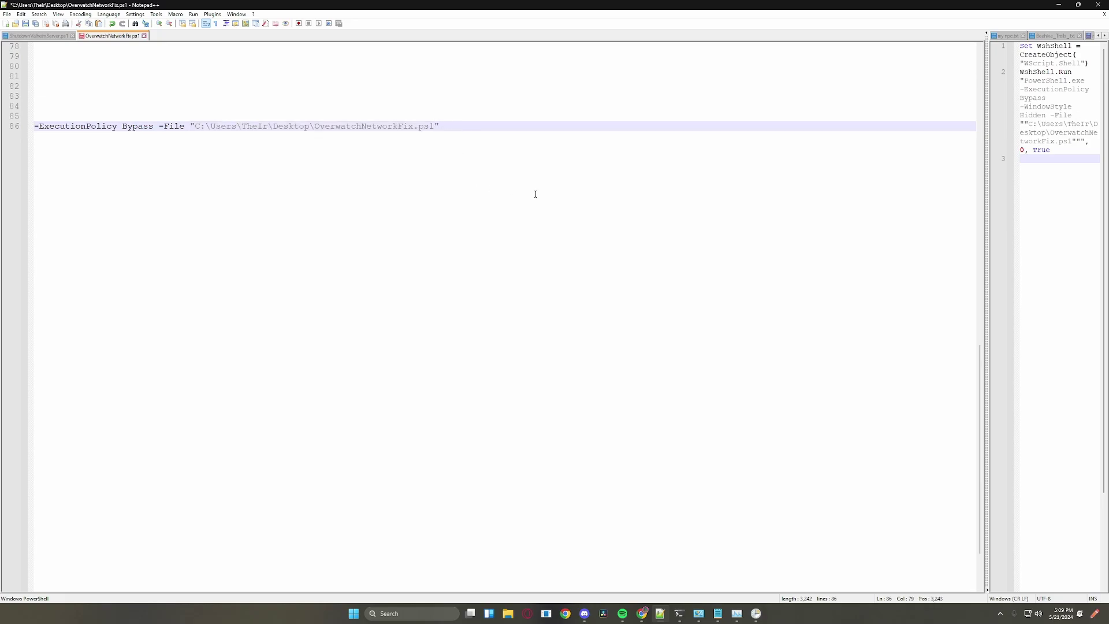
{"action": "left_click", "coordinate": [1058, 5]}
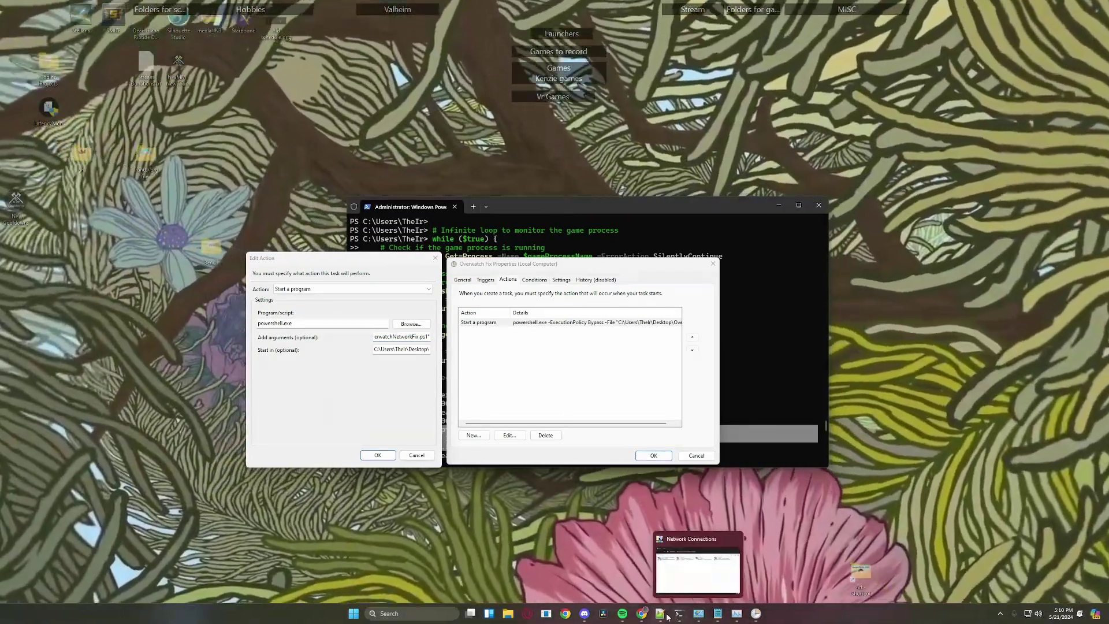
- Delete the leftover path on line 86, keep one trailing empty line, and save the script
{"action": "left_click", "coordinate": [659, 610]}
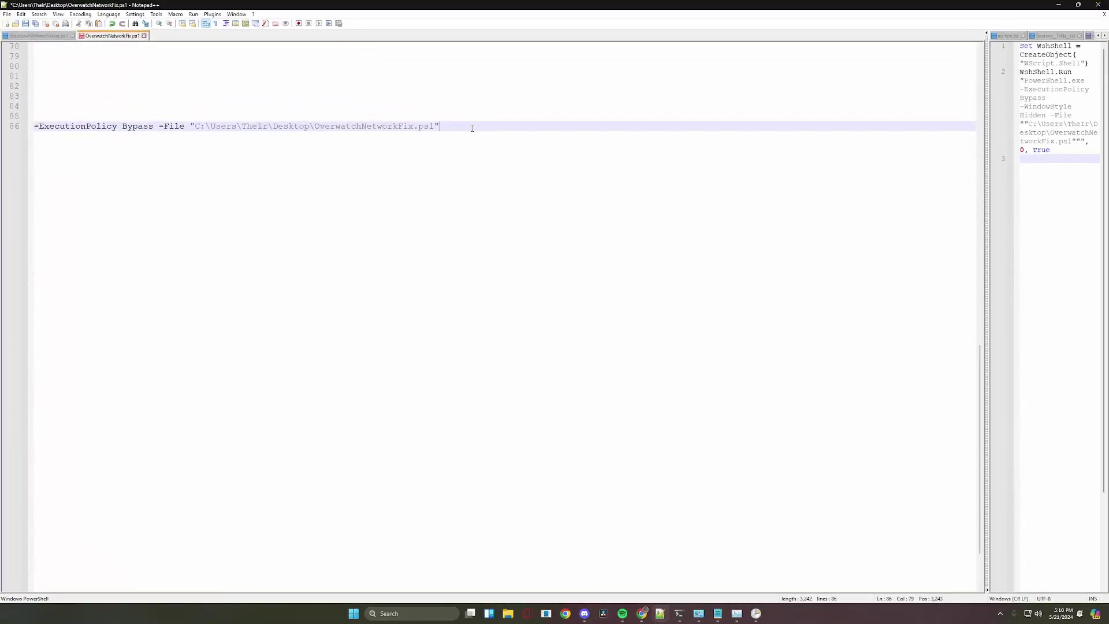
{"action": "left_click", "coordinate": [40, 130], "text": "shift"}
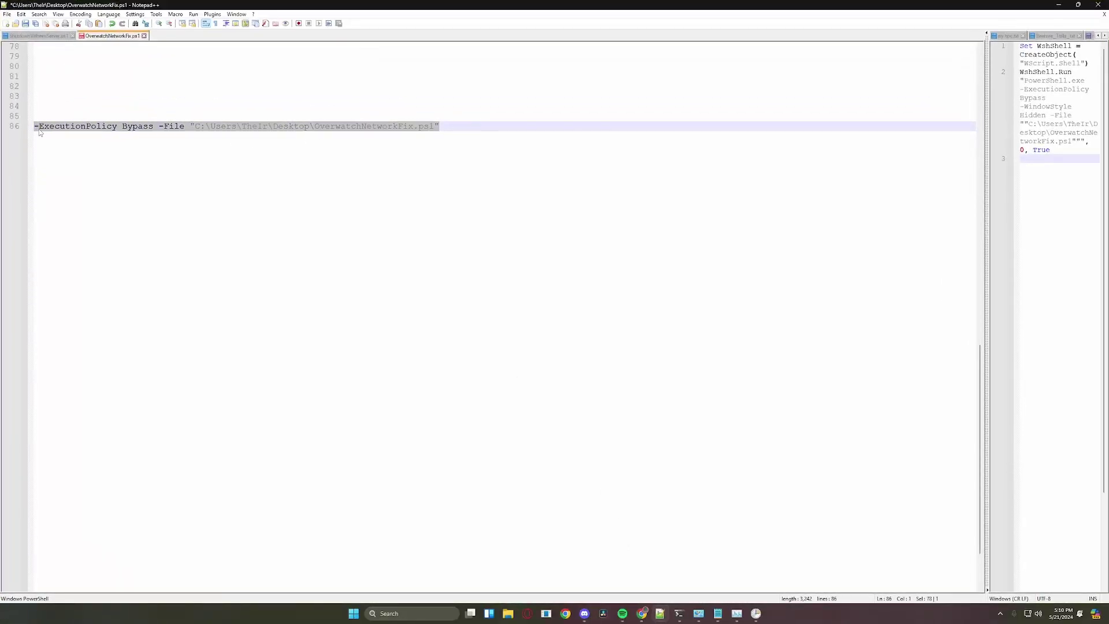
{"action": "key", "text": "BackSpace"}
{"action": "key", "text": "BackSpace"}
{"action": "key", "text": "BackSpace"}
{"action": "key", "text": "BackSpace"}
{"action": "key", "text": "BackSpace"}
{"action": "key", "text": "BackSpace"}
{"action": "key", "text": "BackSpace"}
{"action": "key", "text": "BackSpace"}
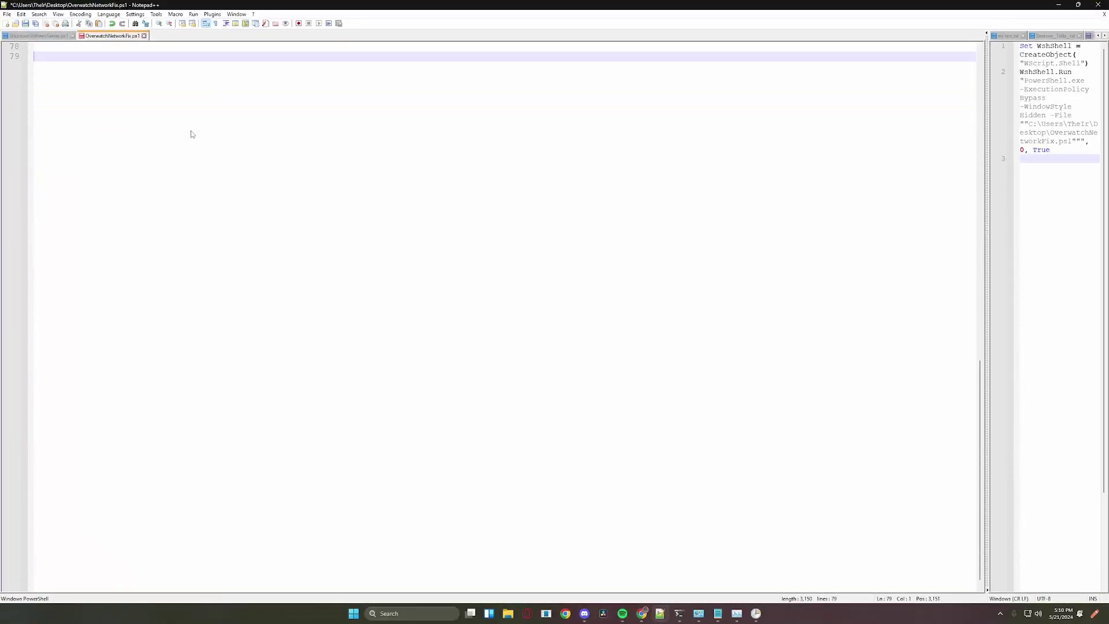
{"action": "scroll", "coordinate": [185, 131], "scroll_direction": "up", "scroll_amount": 7}
{"action": "key", "text": "BackSpace"}
{"action": "key", "text": "BackSpace"}
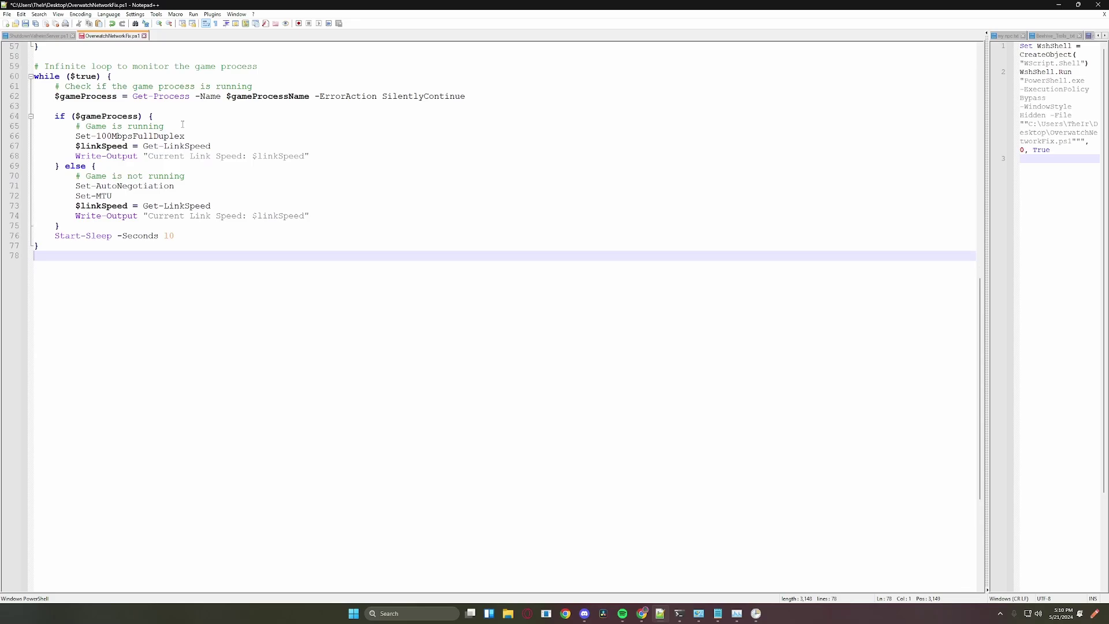
{"action": "key", "text": "Return"}
{"action": "key", "text": "ctrl+s"}
- Review the powershell.exe program and its arguments in Edit Action, then confirm with OK
{"action": "left_click", "coordinate": [1058, 5]}
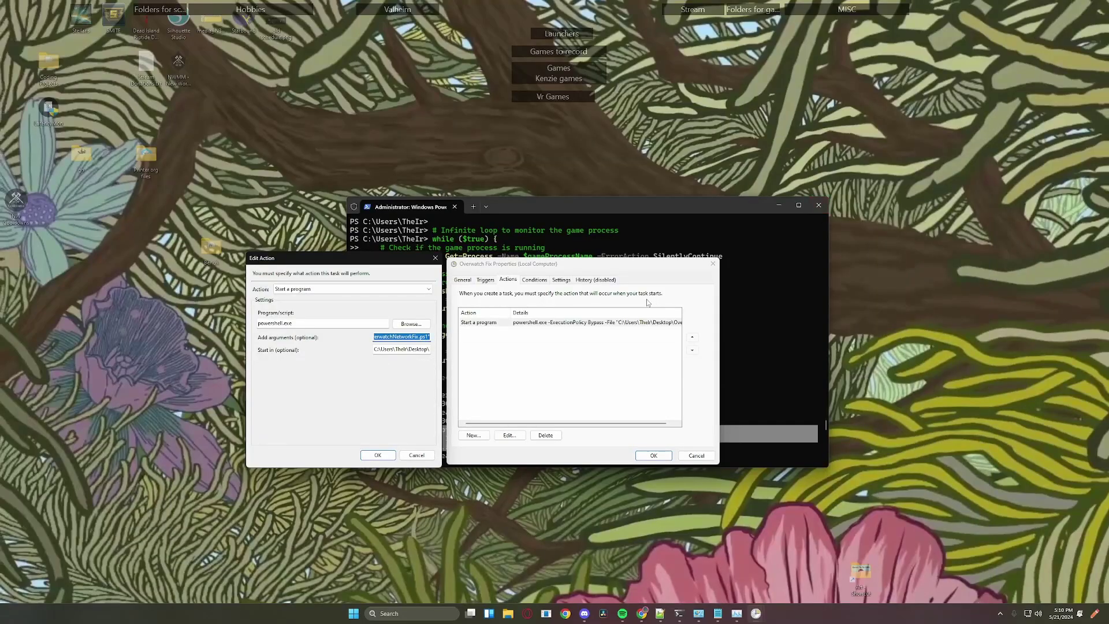
{"action": "left_click", "coordinate": [594, 324]}
{"action": "left_click", "coordinate": [375, 337]}
{"action": "double_click", "coordinate": [375, 337]}
{"action": "key", "text": "End"}
{"action": "left_click_drag", "start_coordinate": [420, 336], "coordinate": [355, 337]}
{"action": "double_click", "coordinate": [267, 323]}
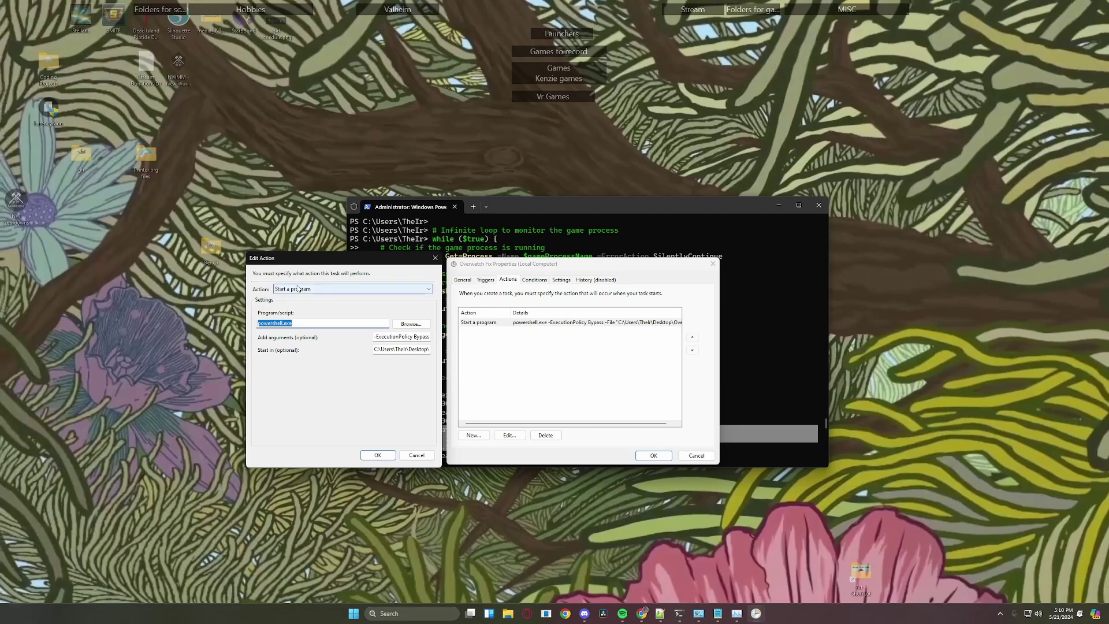
{"action": "left_click", "coordinate": [373, 456]}
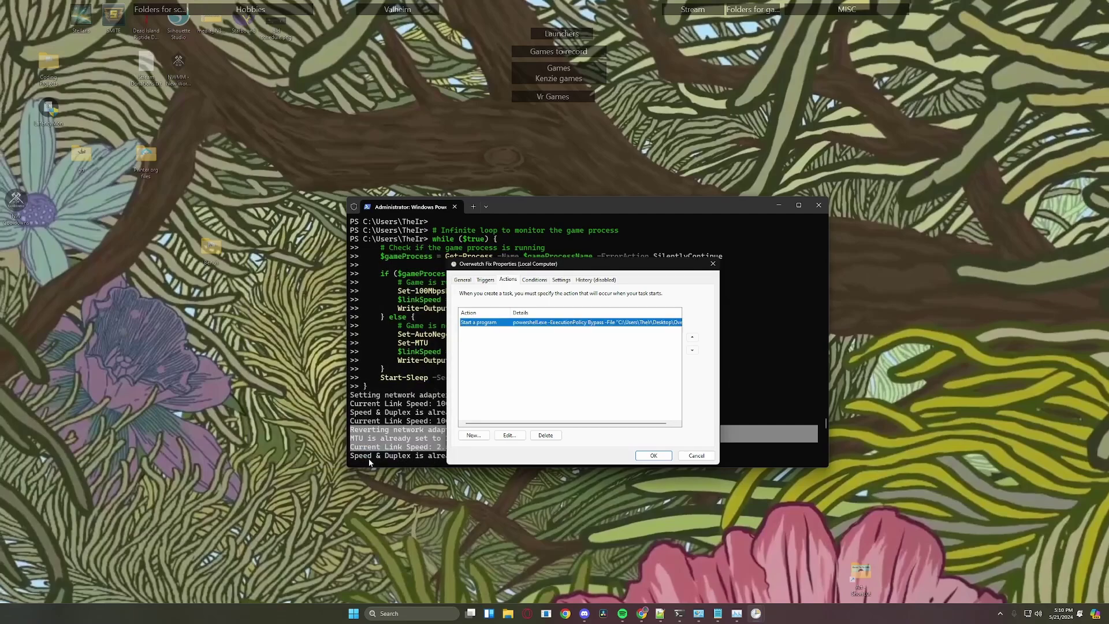
- Check the Conditions and Settings tabs and close the task properties with OK
{"action": "left_click", "coordinate": [532, 280]}
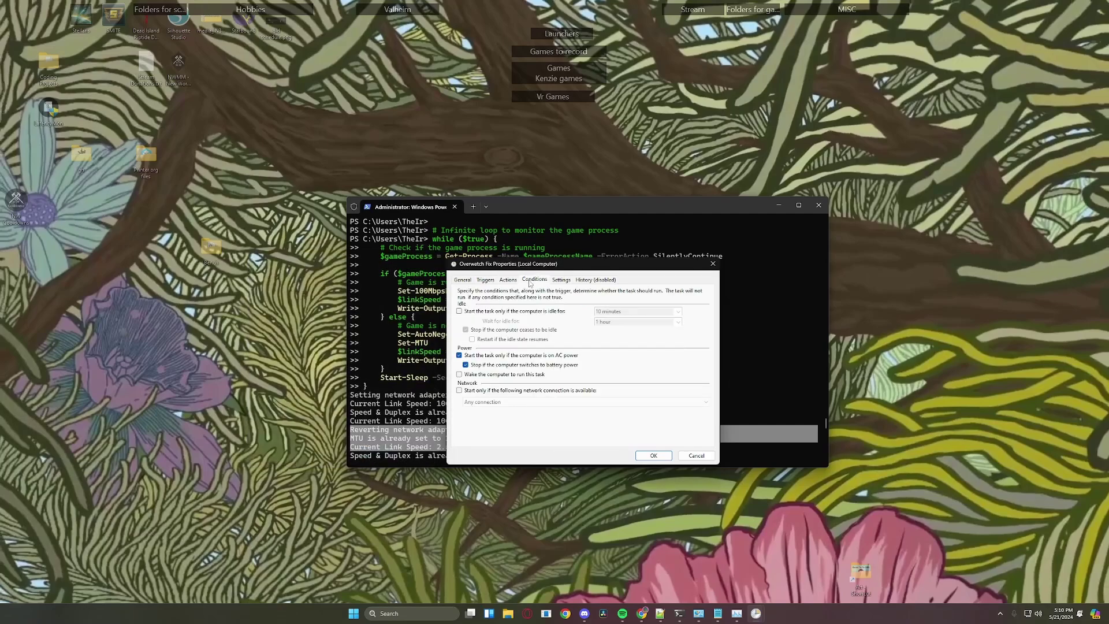
{"action": "left_click", "coordinate": [563, 280]}
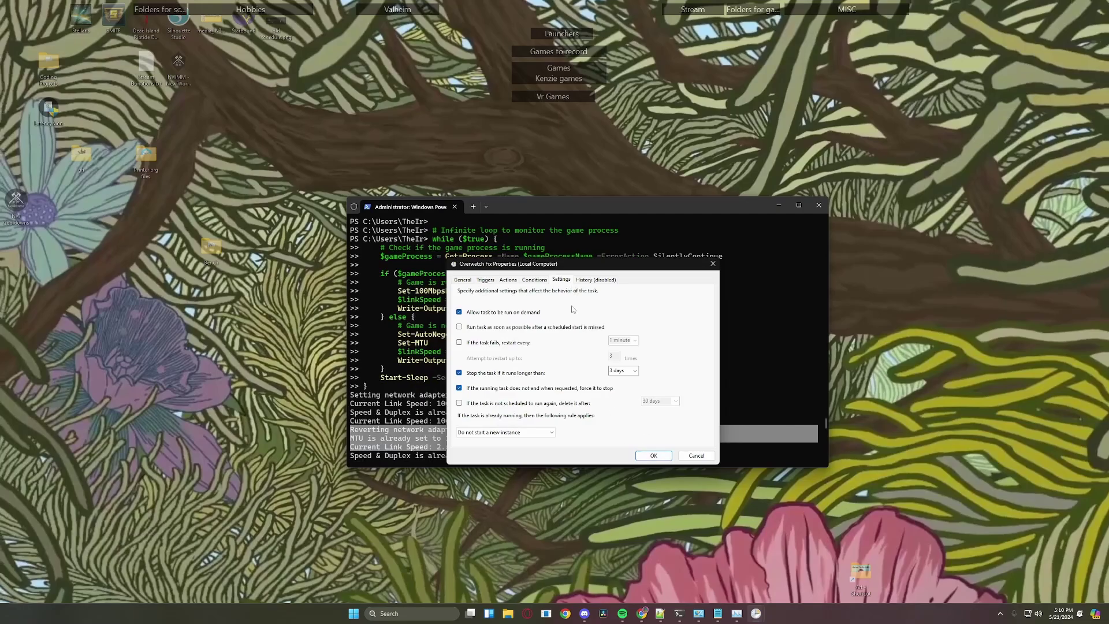
{"action": "left_click", "coordinate": [646, 459]}
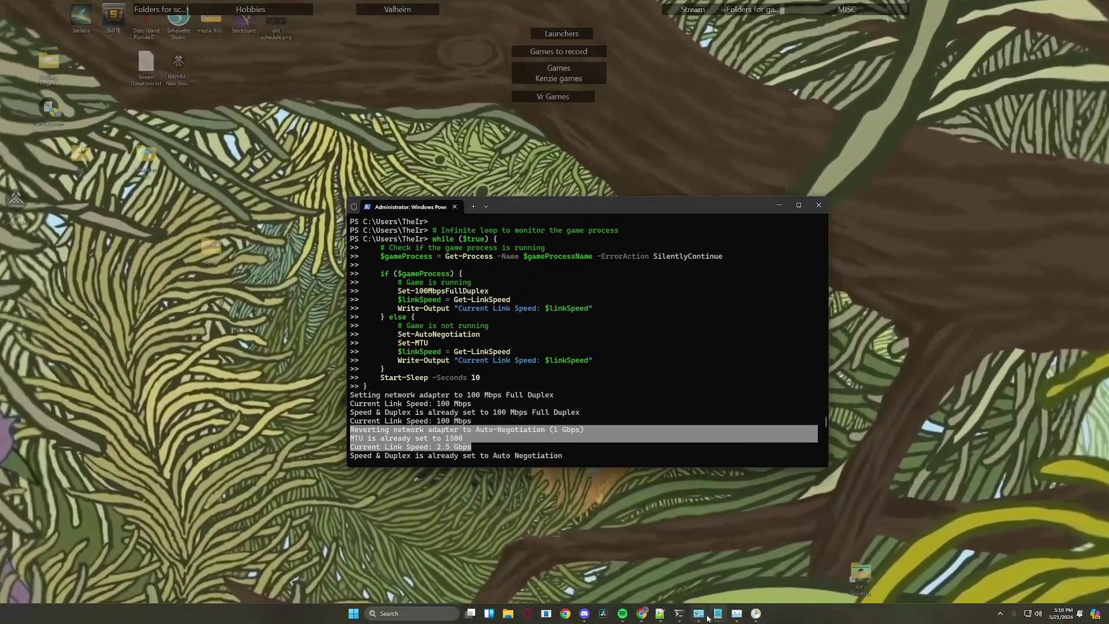
- Open Overwatch Fix's properties, tick Run with highest privileges, and confirm with OK
{"action": "left_click", "coordinate": [755, 613]}
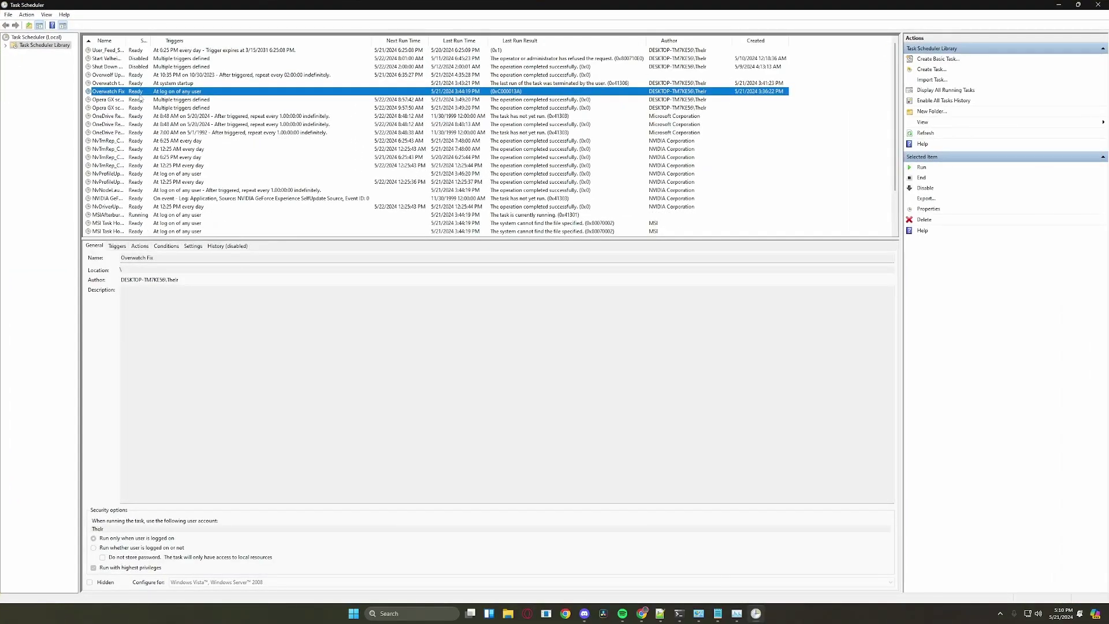
{"action": "right_click", "coordinate": [133, 91]}
{"action": "left_click", "coordinate": [159, 132]}
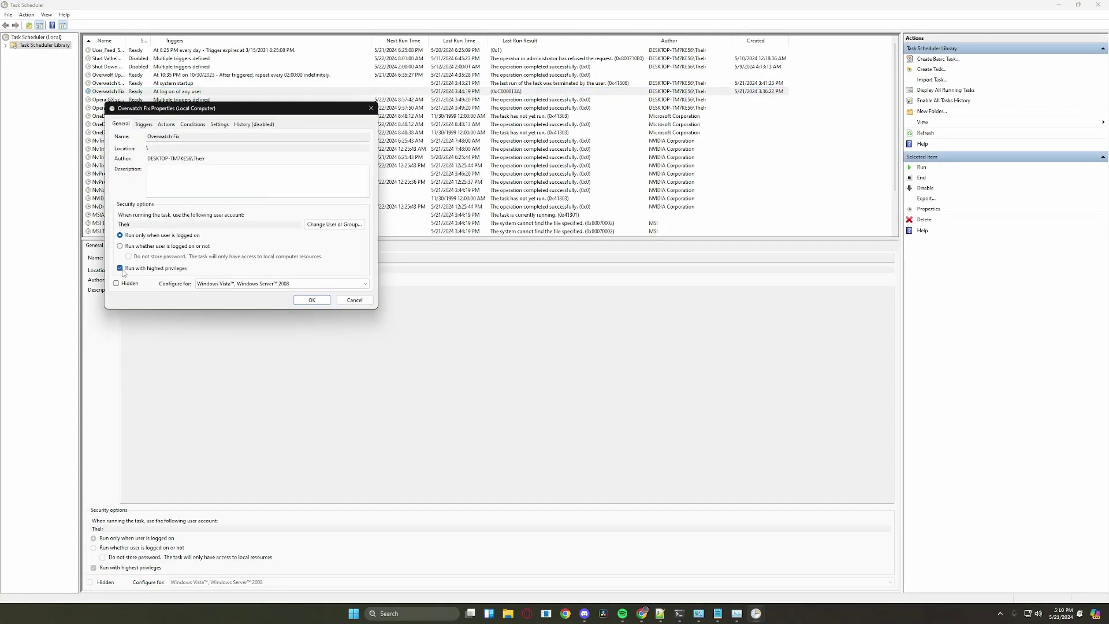
{"action": "left_click_drag", "start_coordinate": [171, 112], "coordinate": [321, 137]}
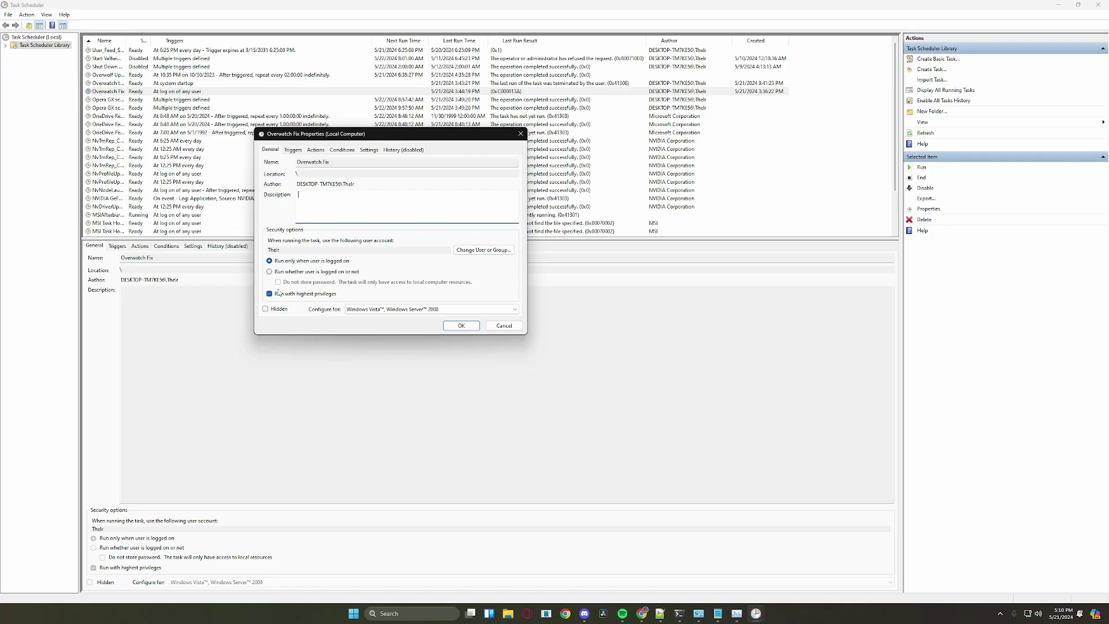
{"action": "left_click", "coordinate": [325, 298]}
{"action": "left_click", "coordinate": [445, 327]}
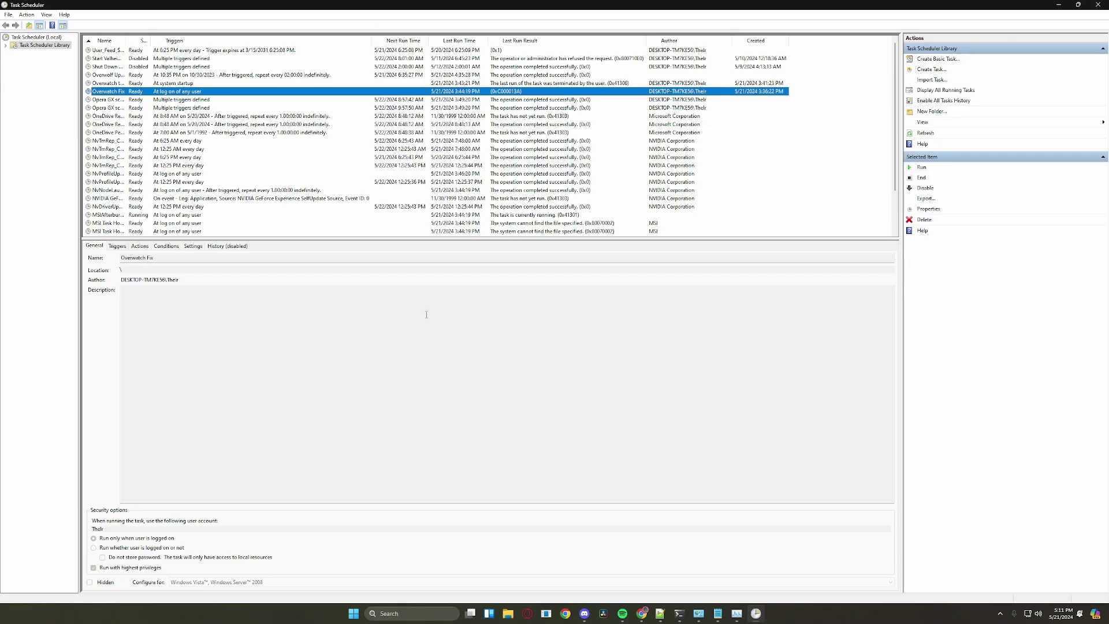
- Run the Overwatch Fix task, move its PowerShell output aside, and search for Overwatch
{"action": "right_click", "coordinate": [208, 93]}
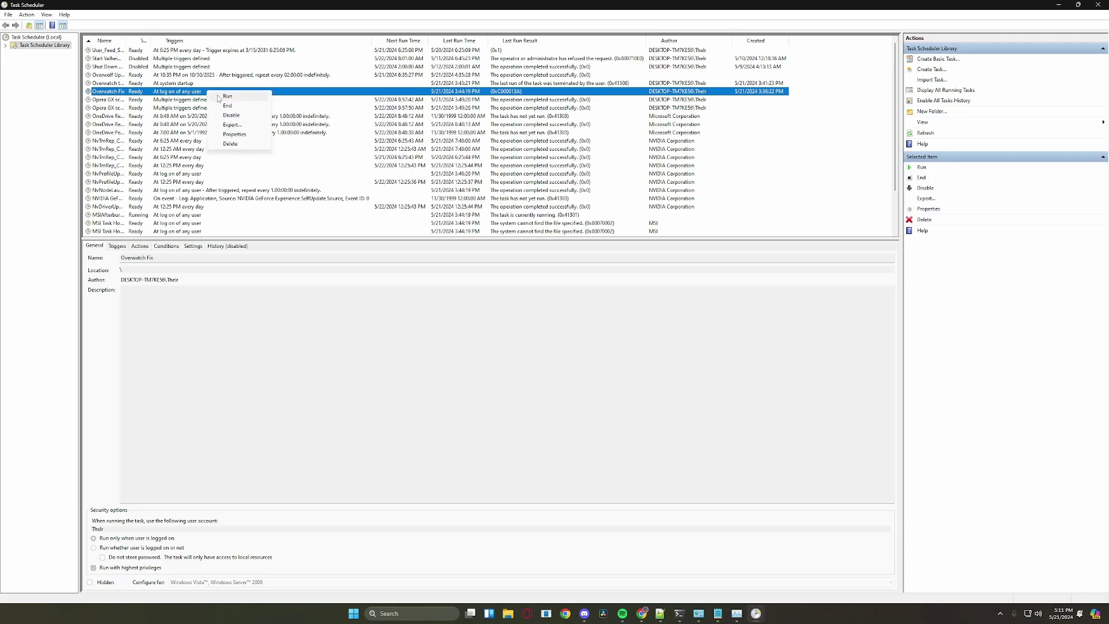
{"action": "left_click", "coordinate": [220, 97]}
{"action": "left_click_drag", "start_coordinate": [252, 122], "coordinate": [400, 123]}
{"action": "left_click", "coordinate": [1078, 4]}
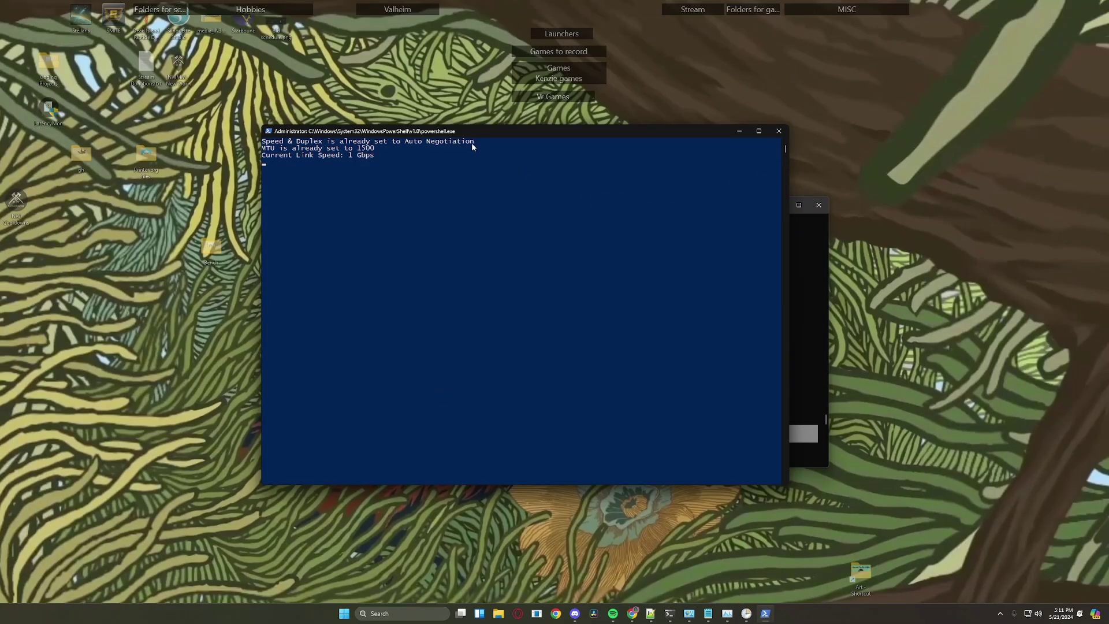
{"action": "left_click_drag", "start_coordinate": [471, 130], "coordinate": [538, 148]}
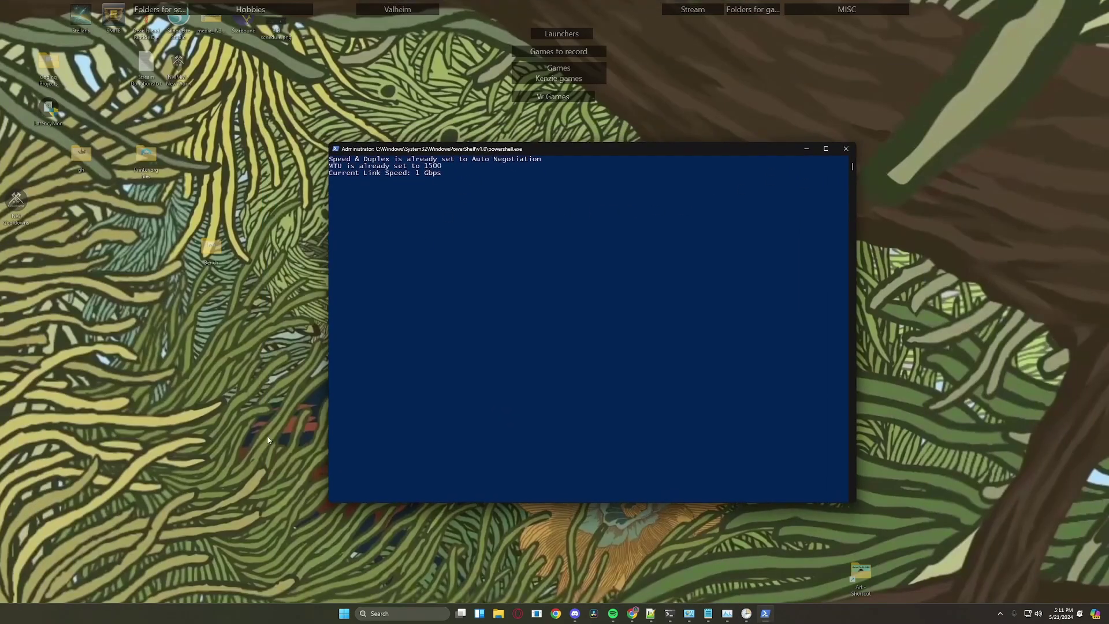
{"action": "left_click", "coordinate": [373, 613]}
- Launch Overwatch 2 and move the PowerShell window to watch it set 100 Mbps Full Duplex
{"action": "type", "text": "overwatch"}
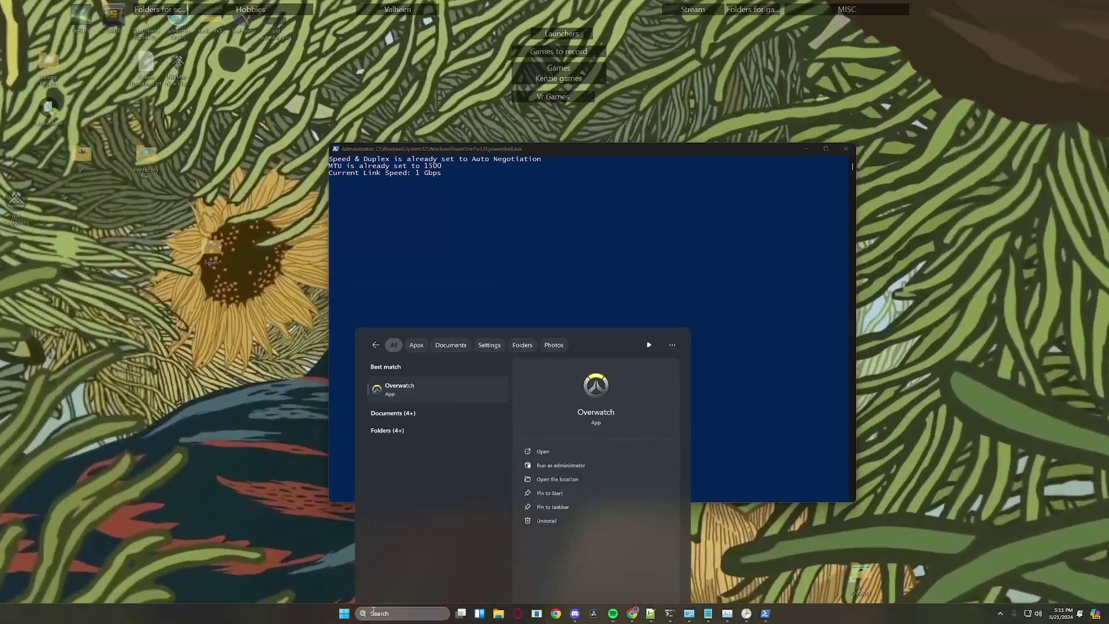
{"action": "key", "text": "Return"}
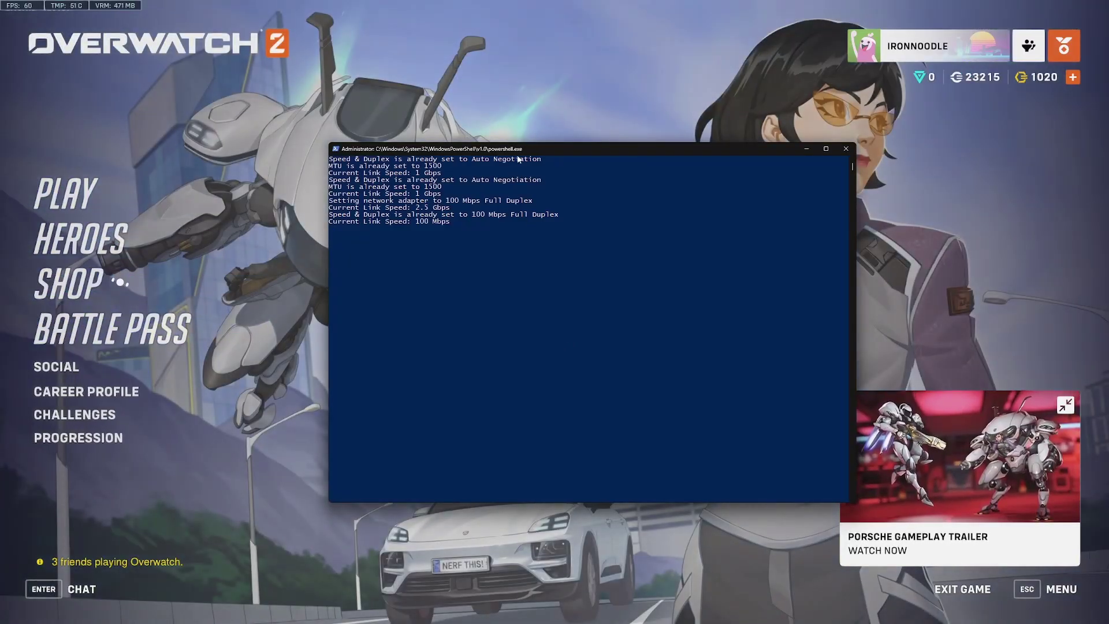
{"action": "left_click_drag", "start_coordinate": [525, 146], "coordinate": [652, 165]}
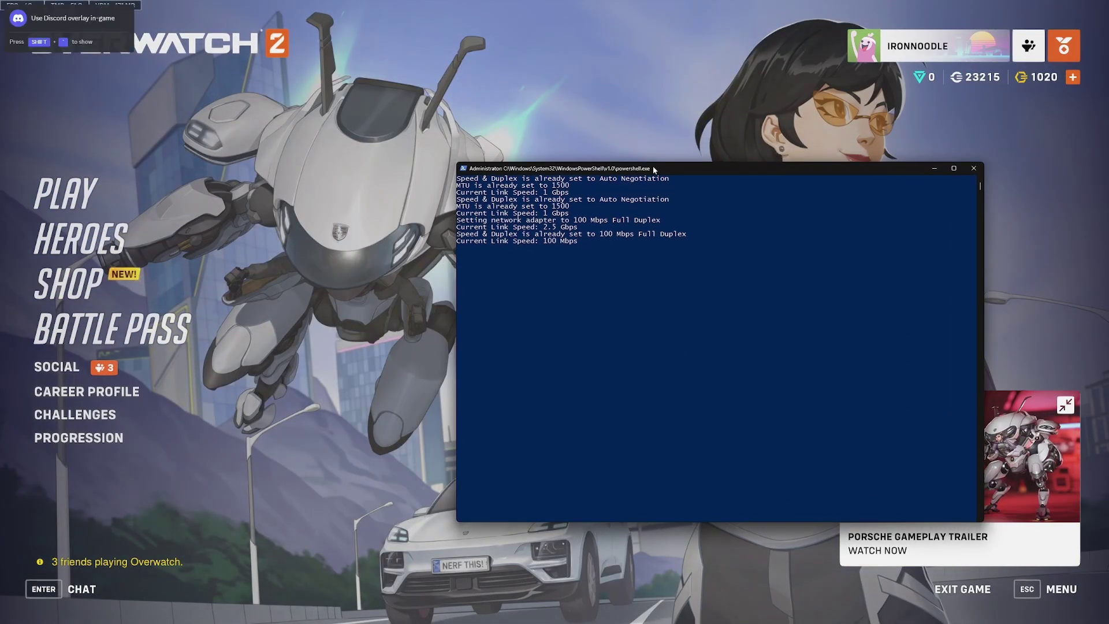